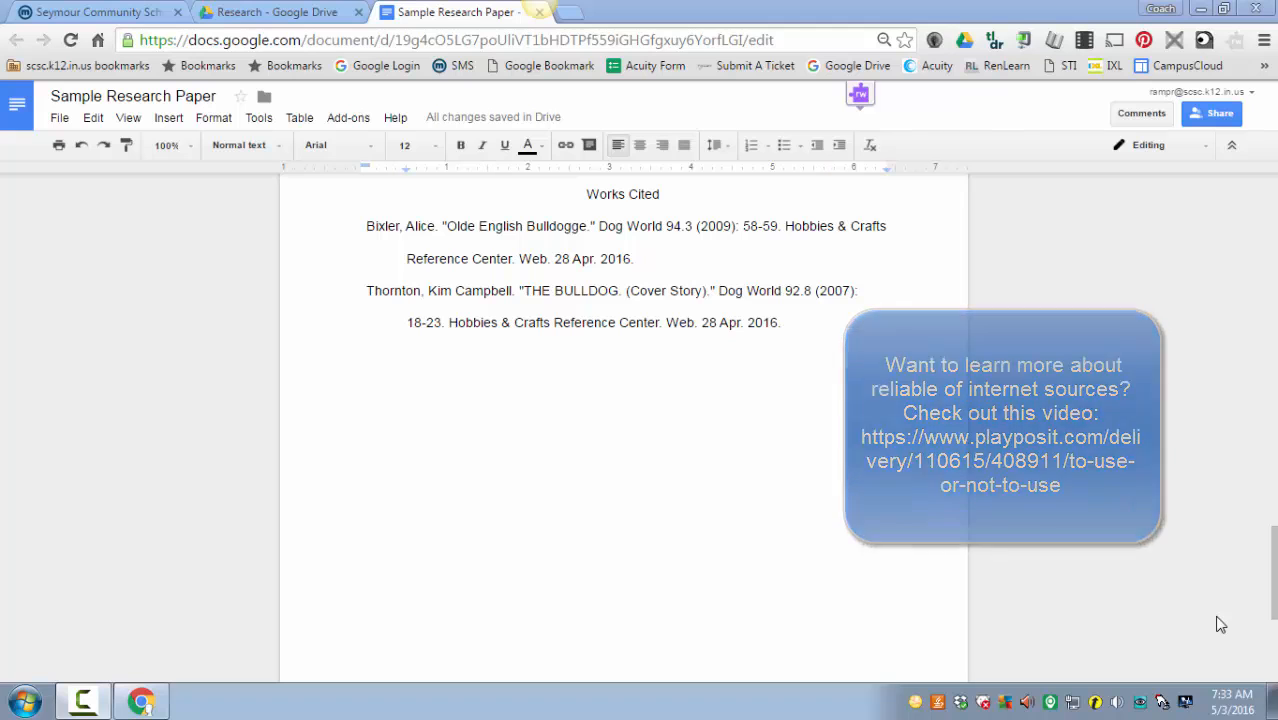
Search the web for "English bulldog" in a new browser tab
click(575, 15)
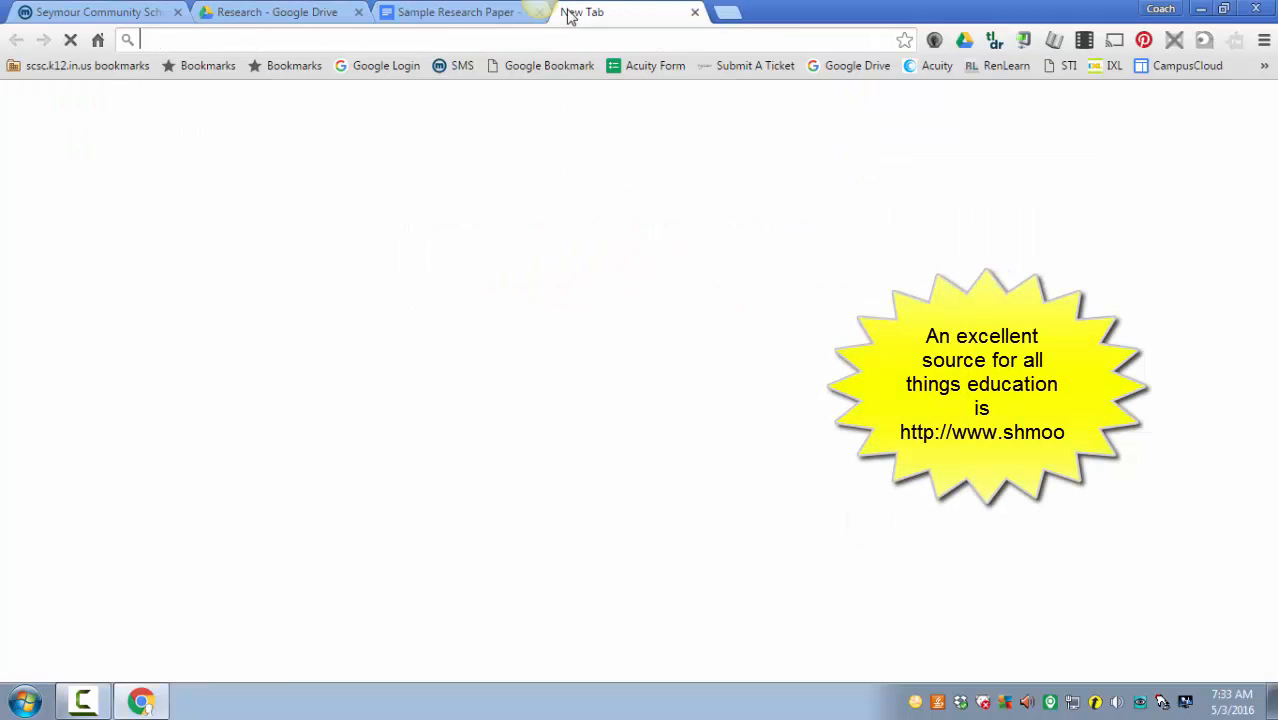
text(English bulldog)
key(Return)
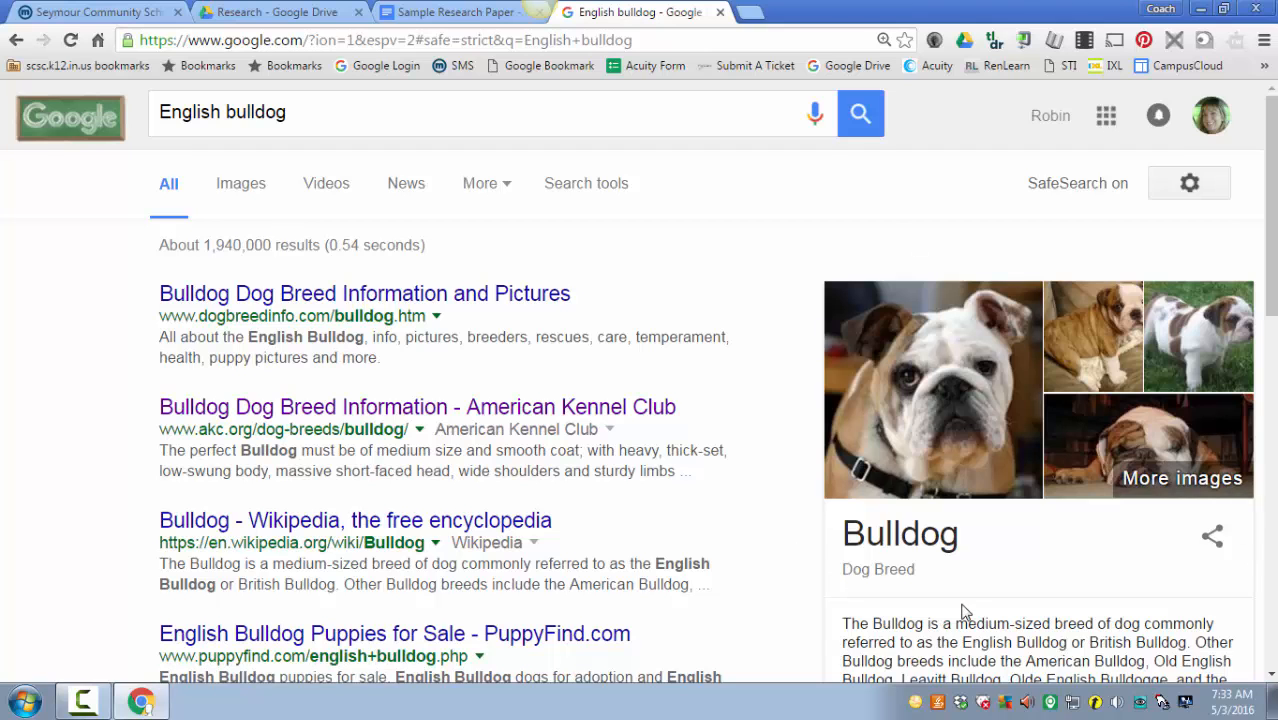
Open the American Kennel Club bulldog result and highlight the temperament sentence starting "The Bulldog is very intelligent"
scroll(962, 612, down, 2)
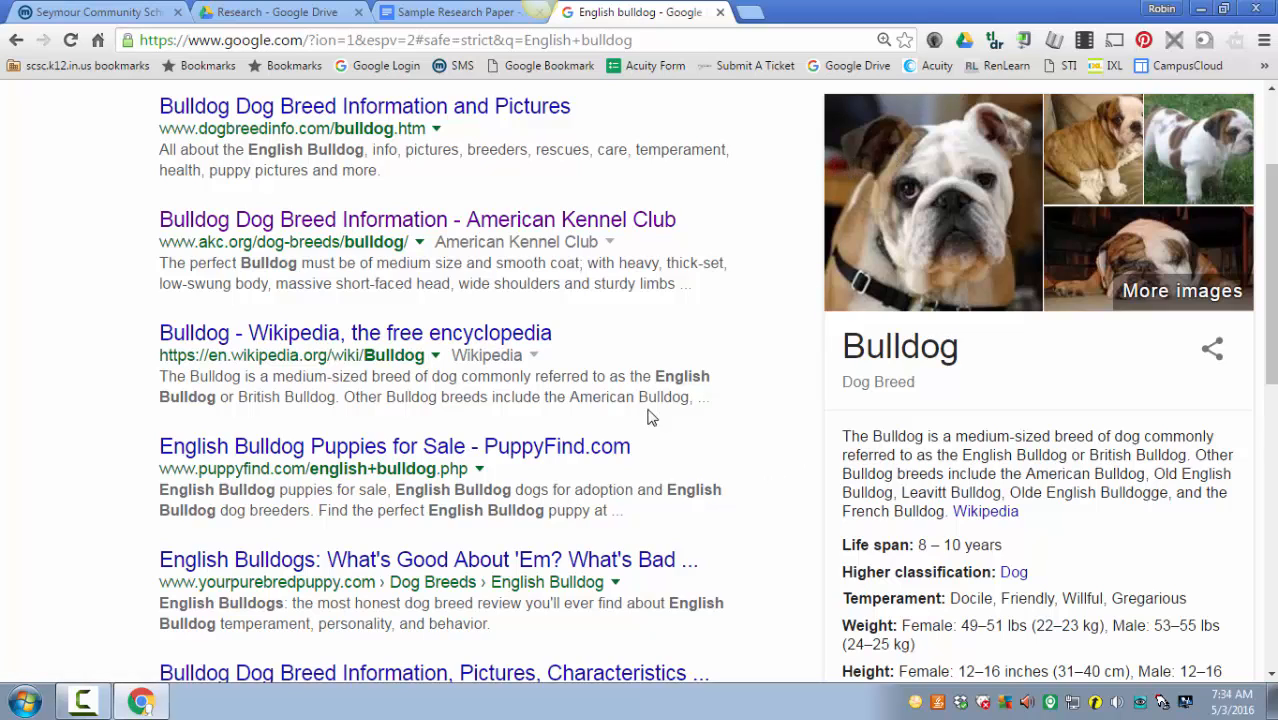
click(456, 223)
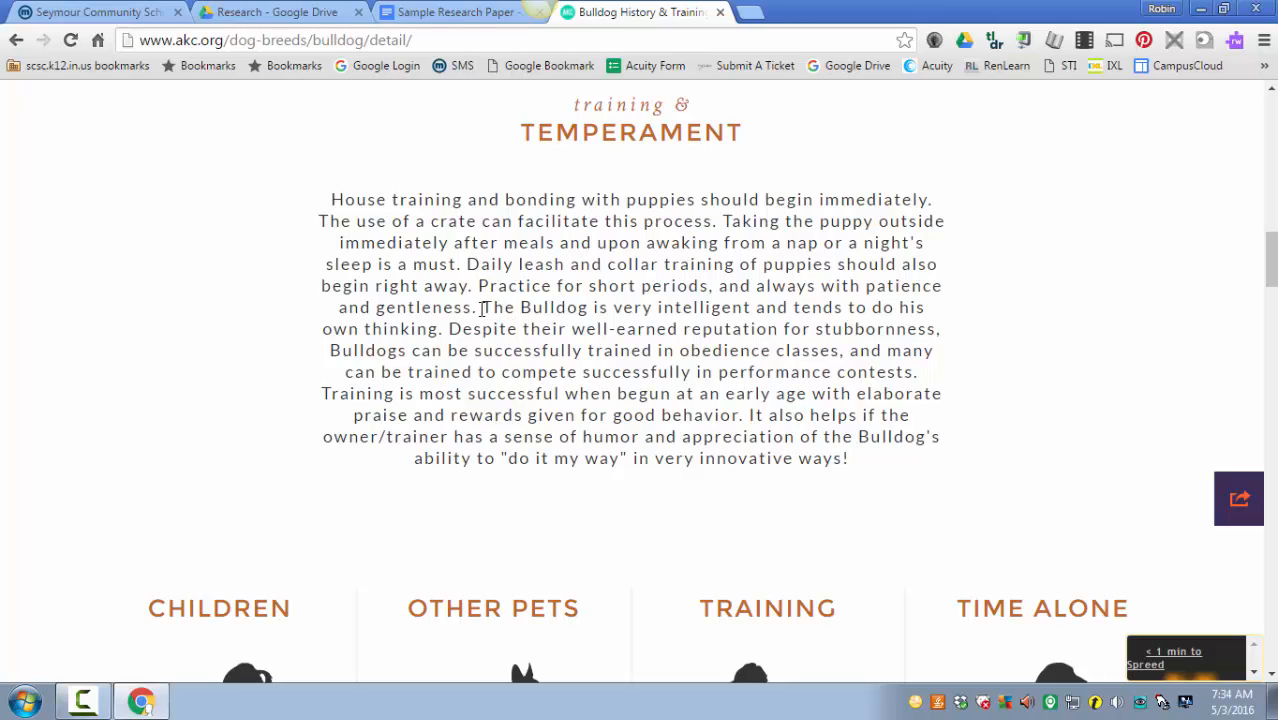
drag(482, 308, 448, 331)
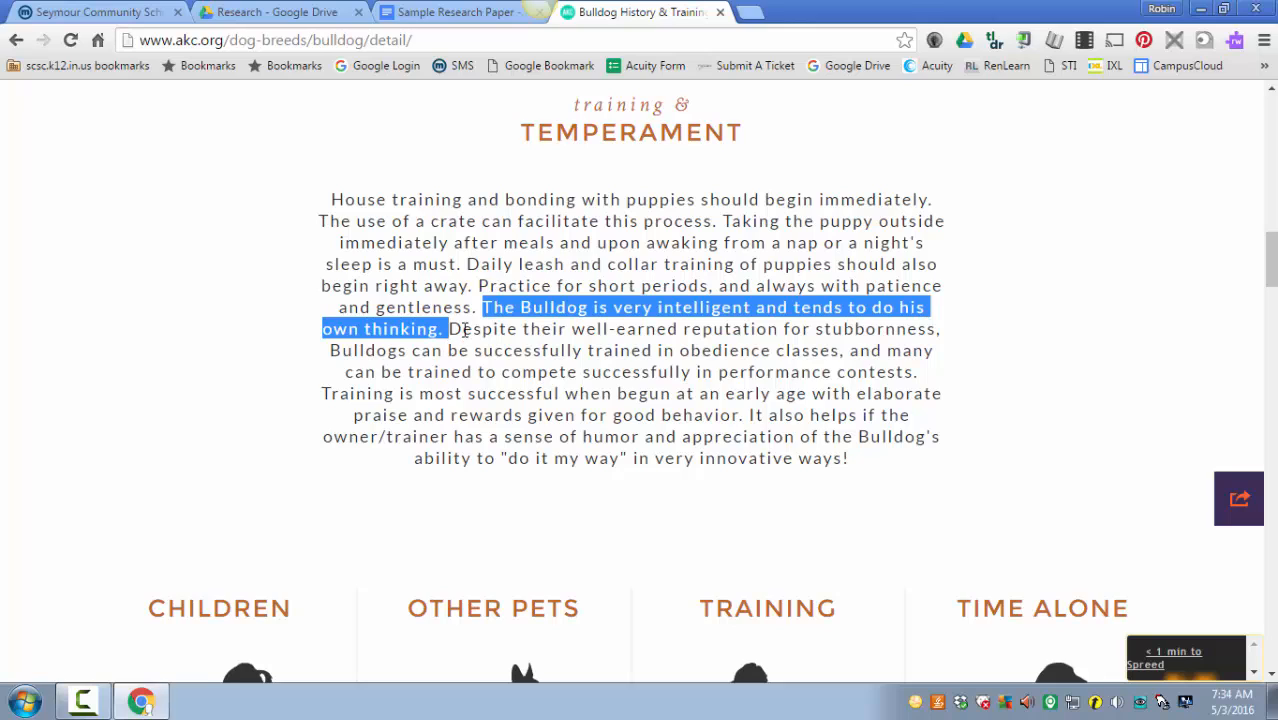
click(747, 16)
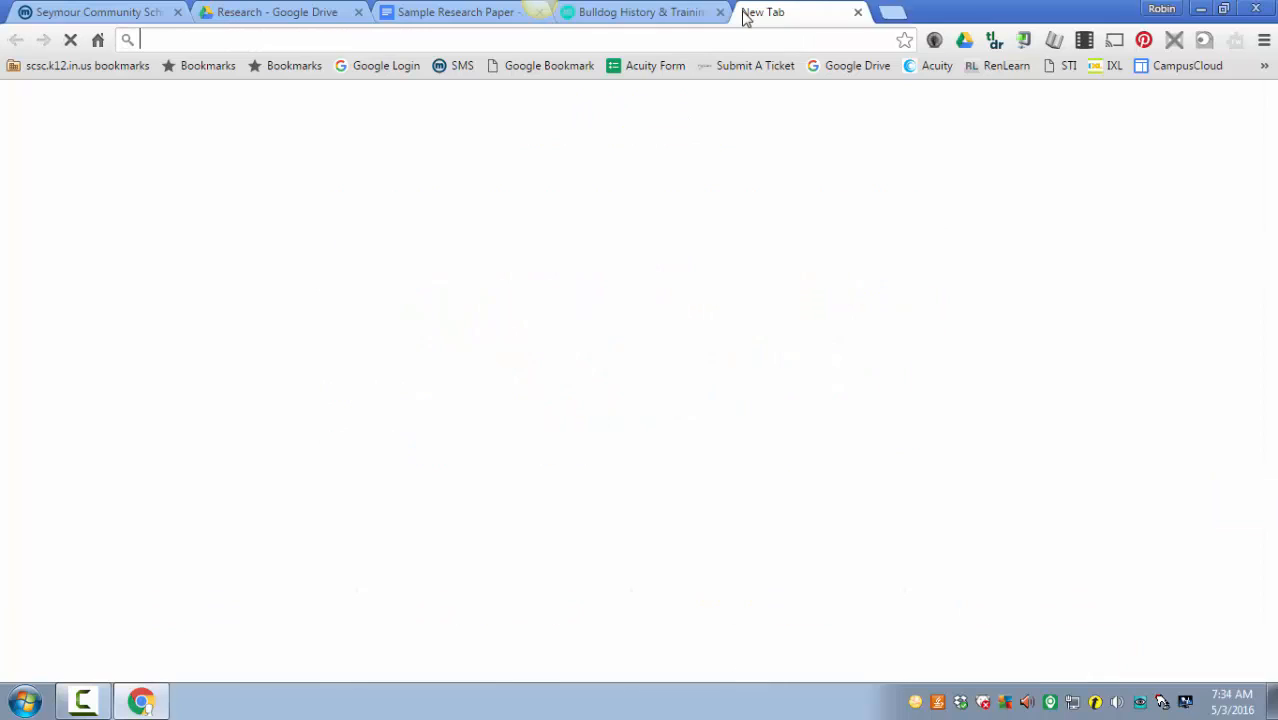
text(cit)
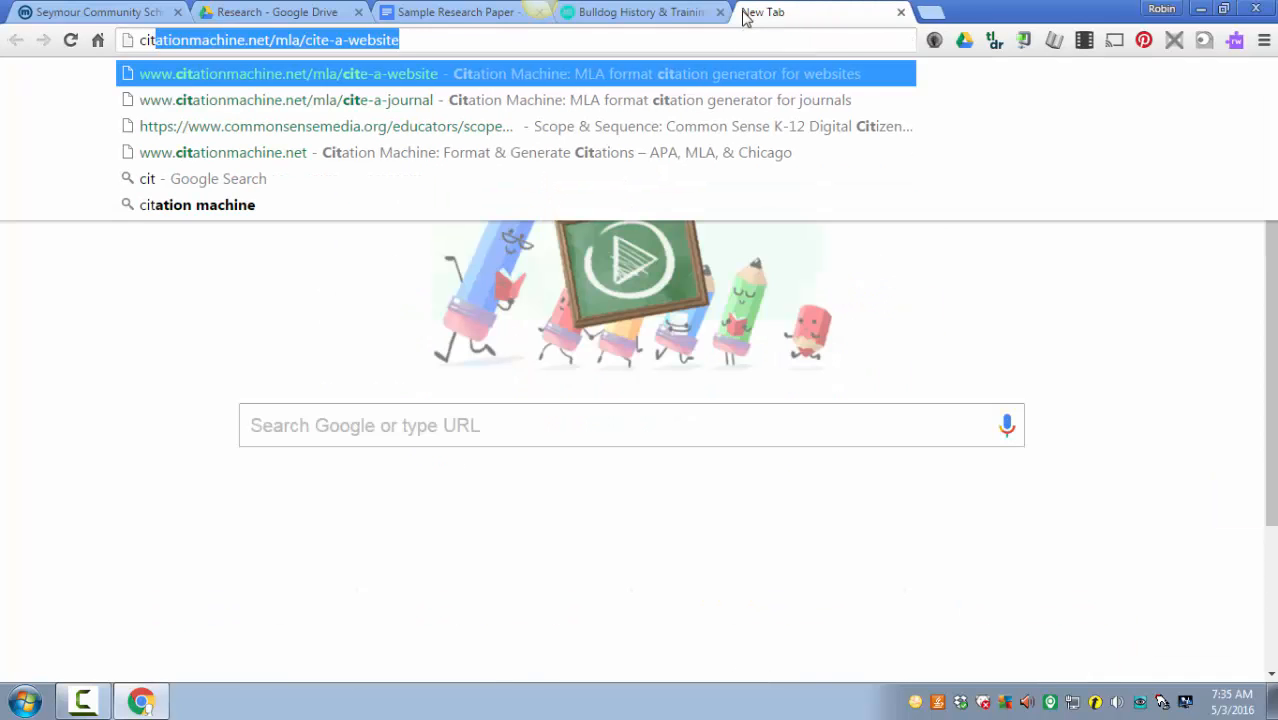
key(Return)
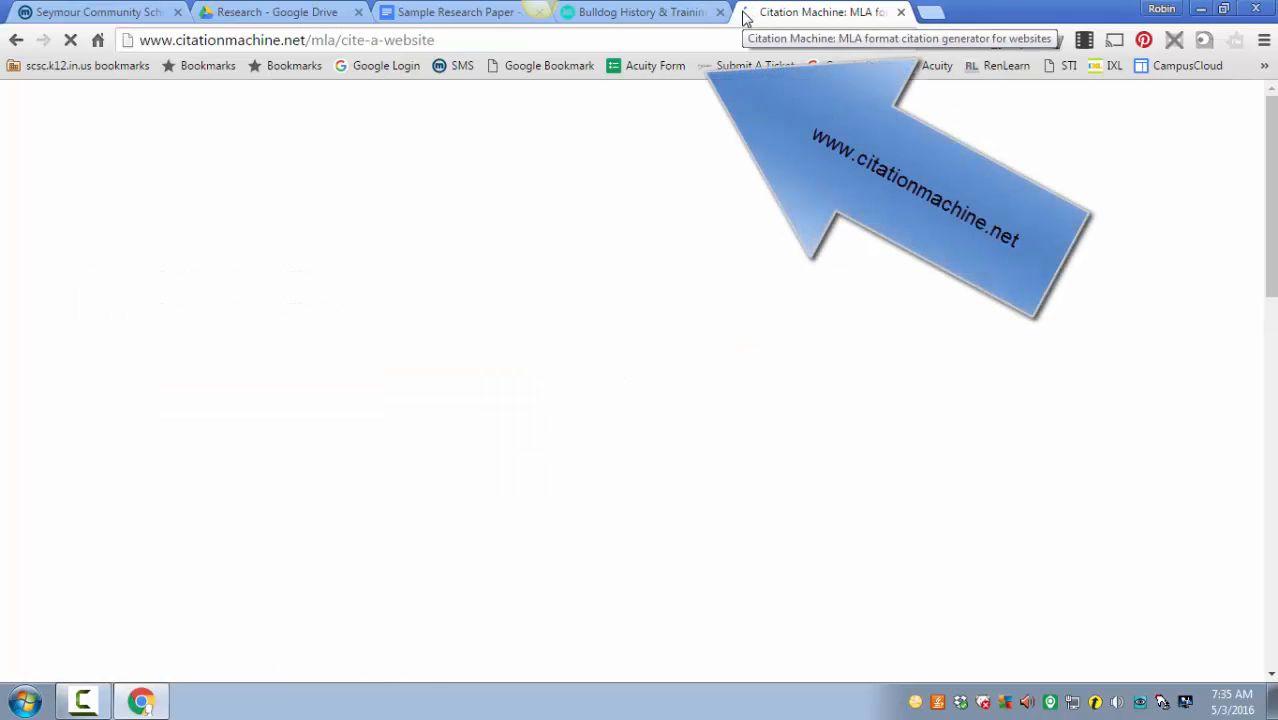
drag(434, 40, 306, 40)
key(BackSpace)
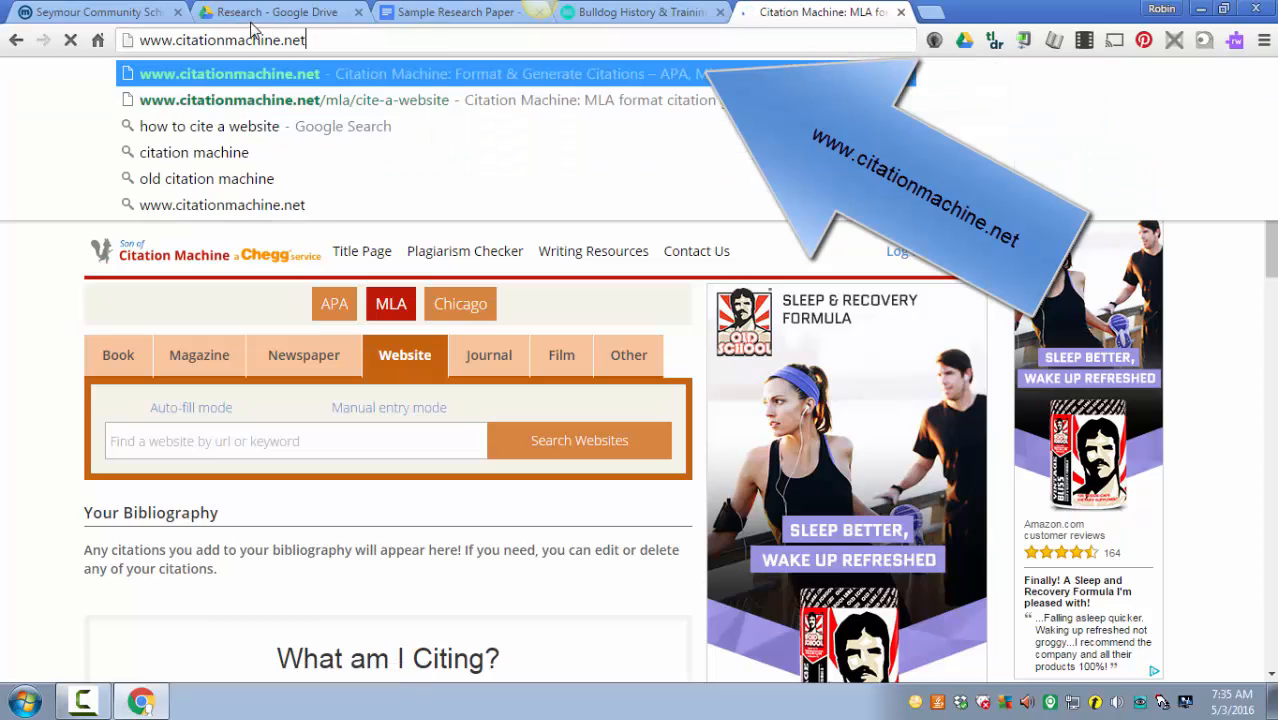
key(Return)
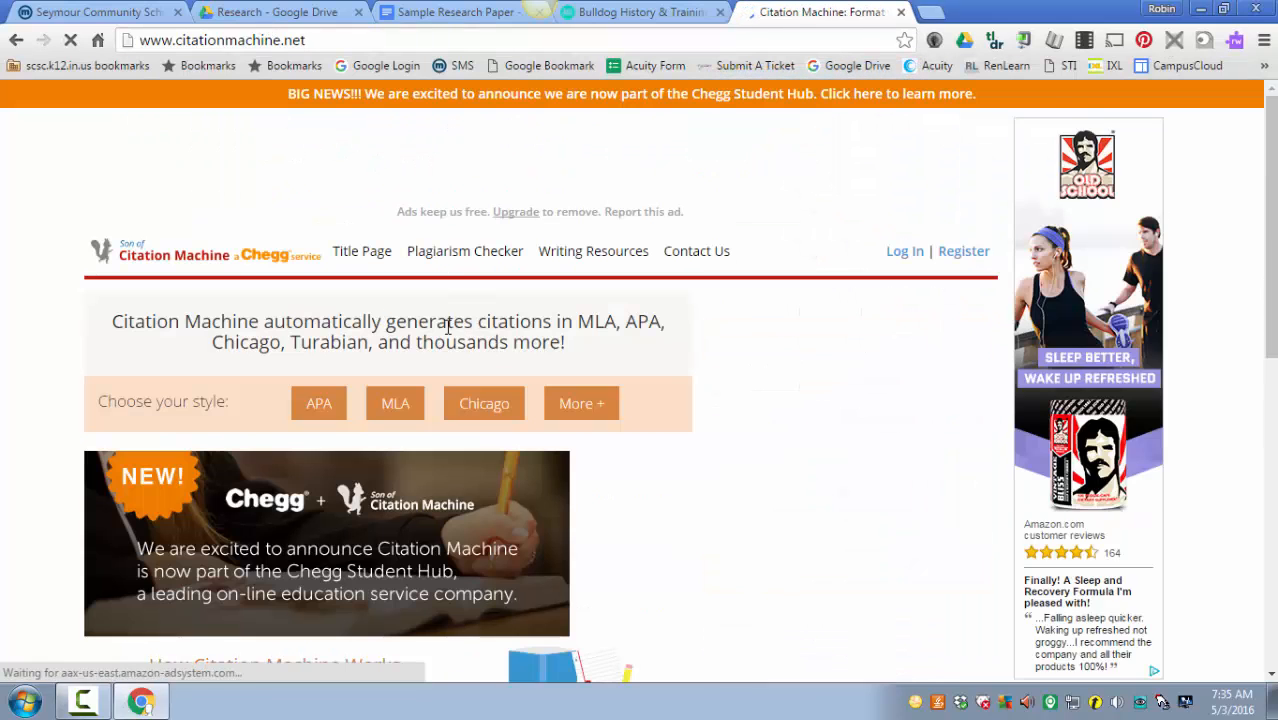
Choose the MLA citation style and set the source type to Website
scroll(420, 320, down, 1)
click(395, 312)
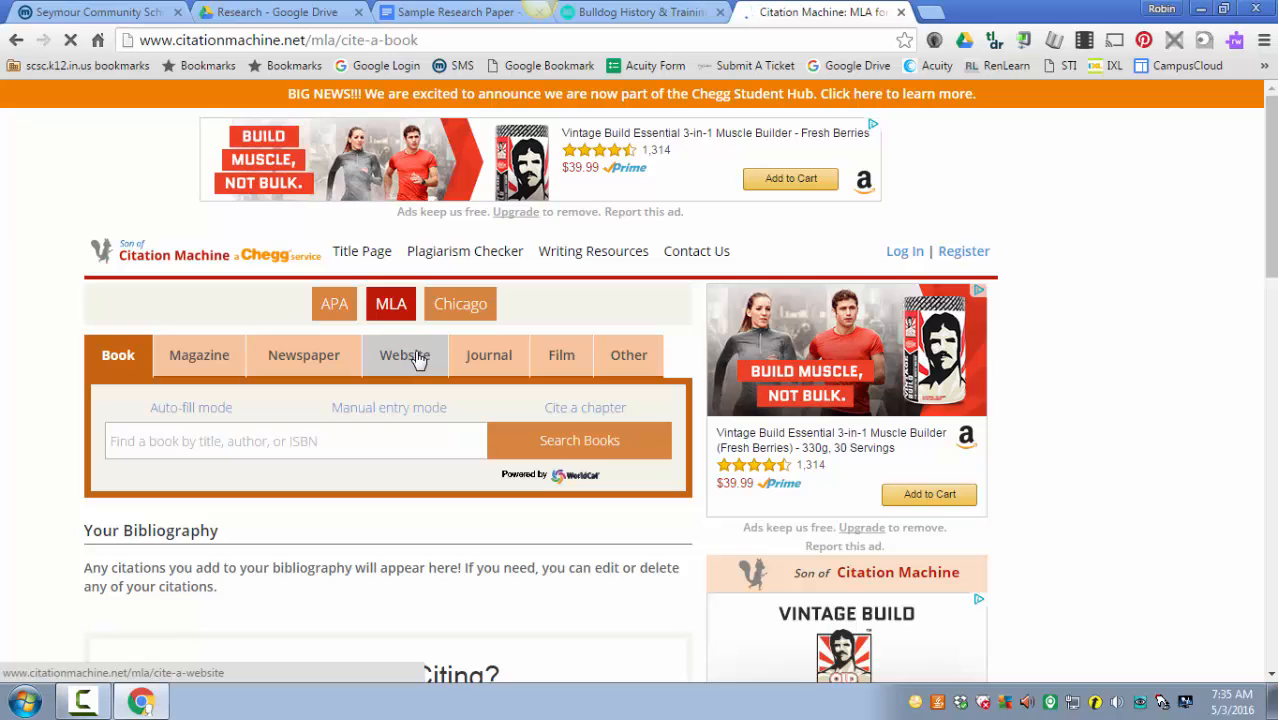
click(419, 360)
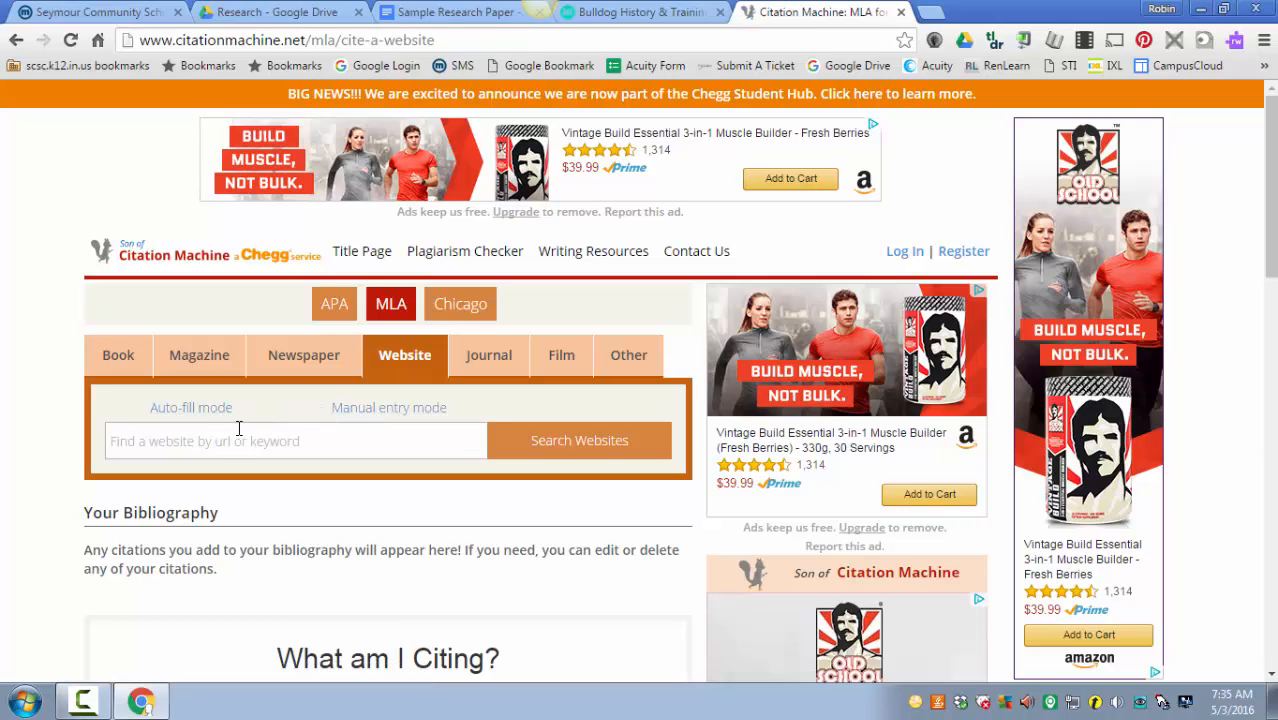
Copy the web address of the American Kennel Club bulldog detail page
click(622, 12)
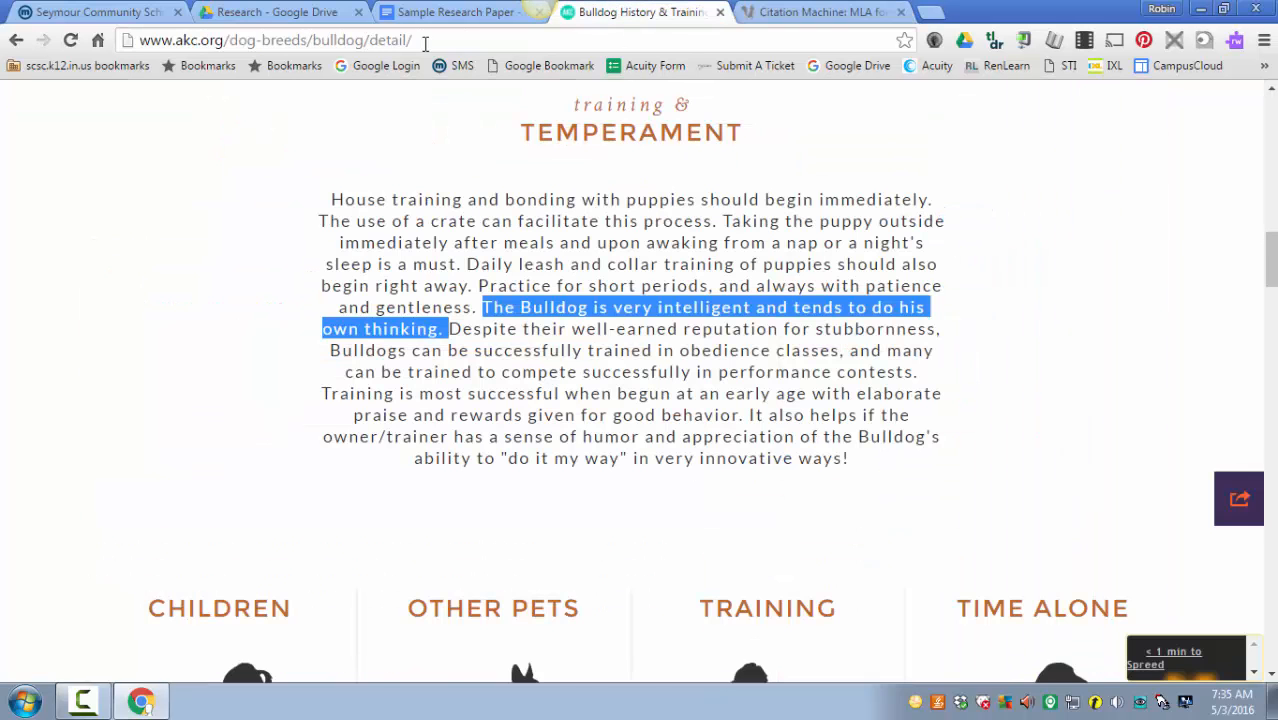
drag(424, 43, 147, 43)
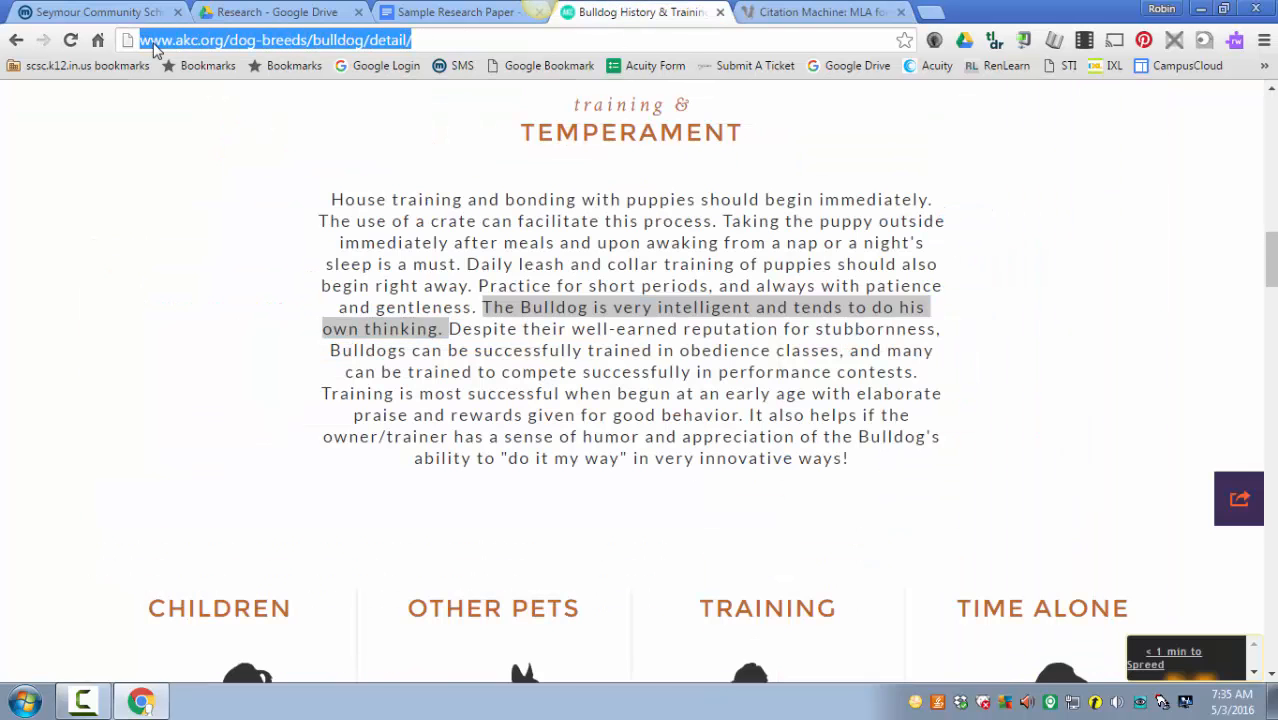
right_click(153, 42)
click(193, 120)
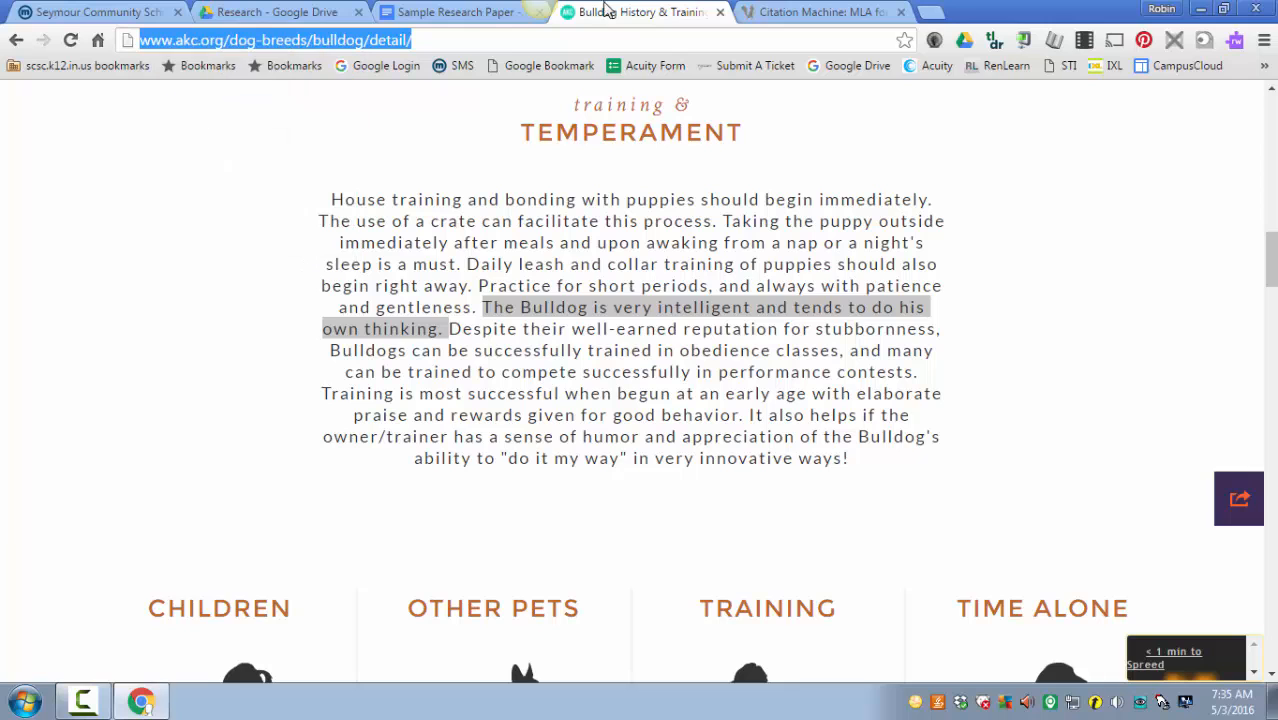
click(812, 12)
click(440, 445)
right_click(440, 444)
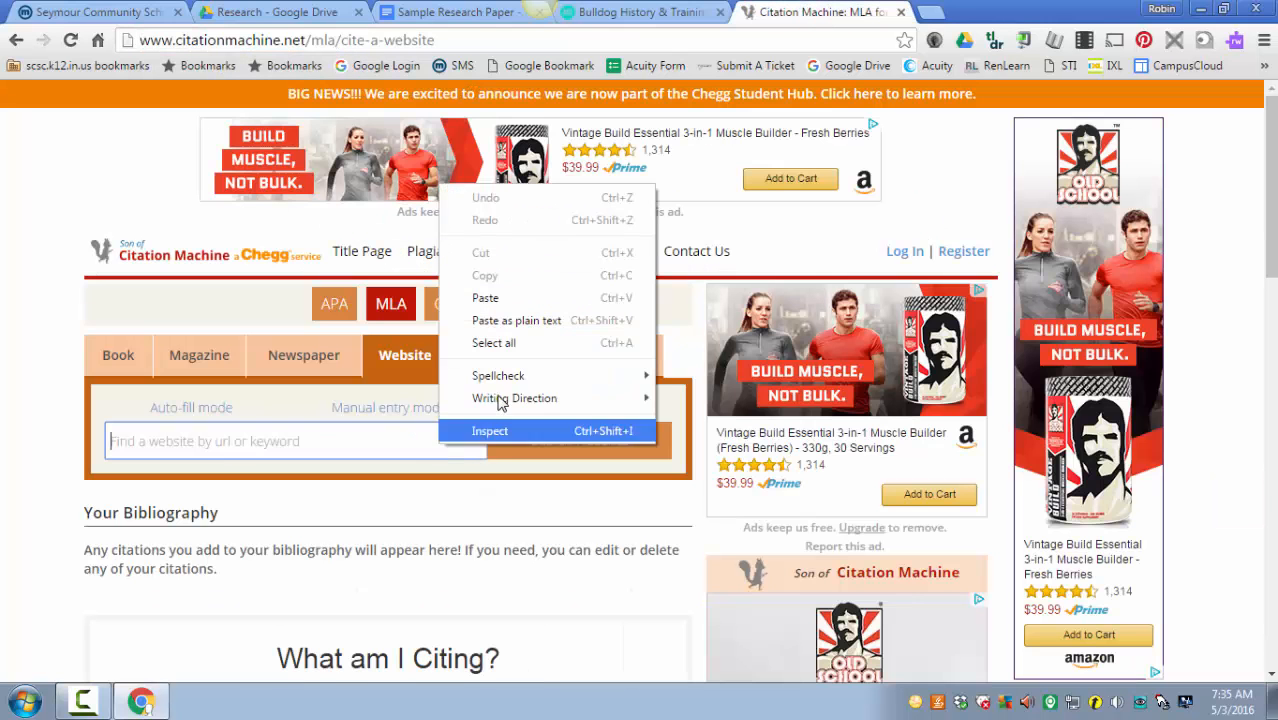
click(528, 298)
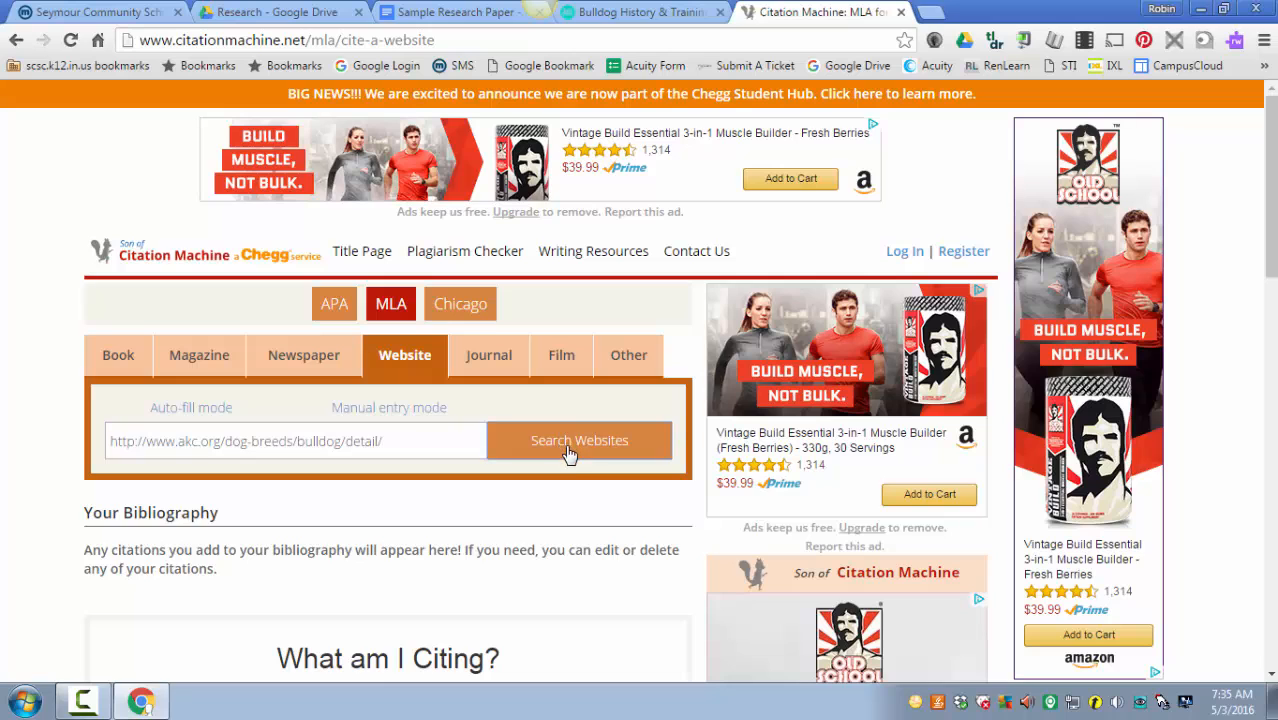
click(563, 444)
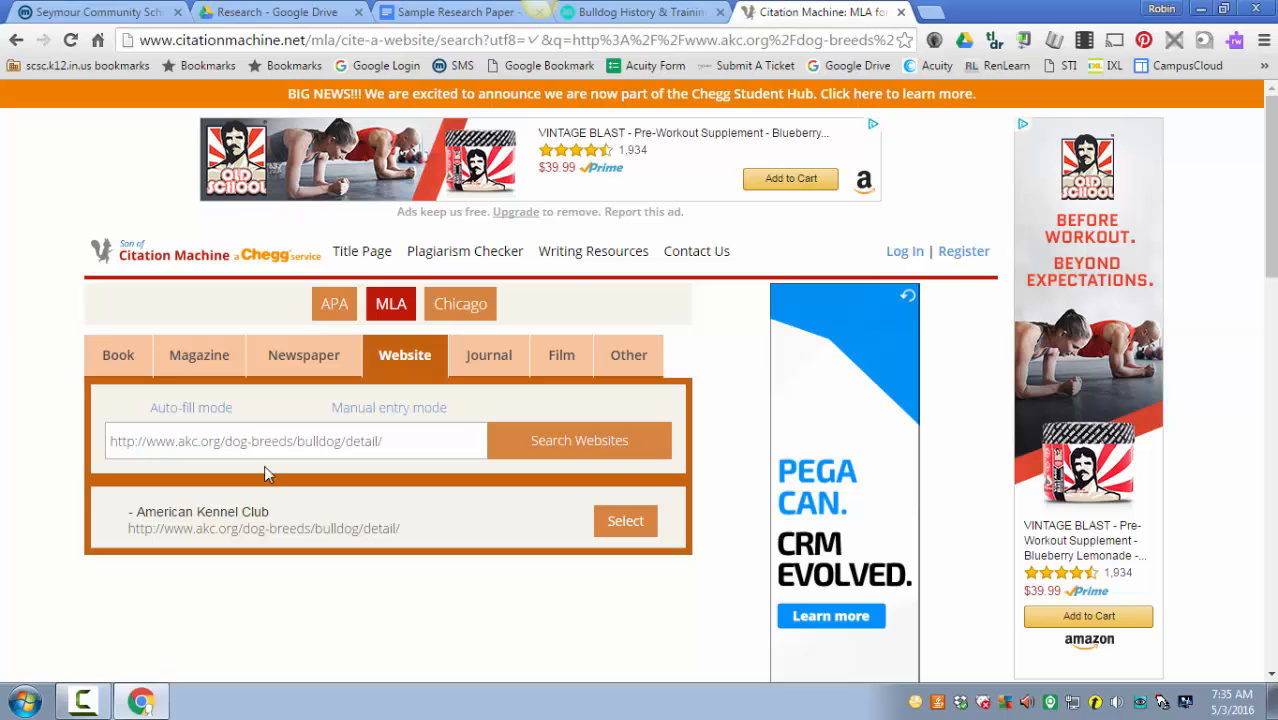
Select the American Kennel Club result, review the auto-filled source details, and continue to the final citation step
click(626, 522)
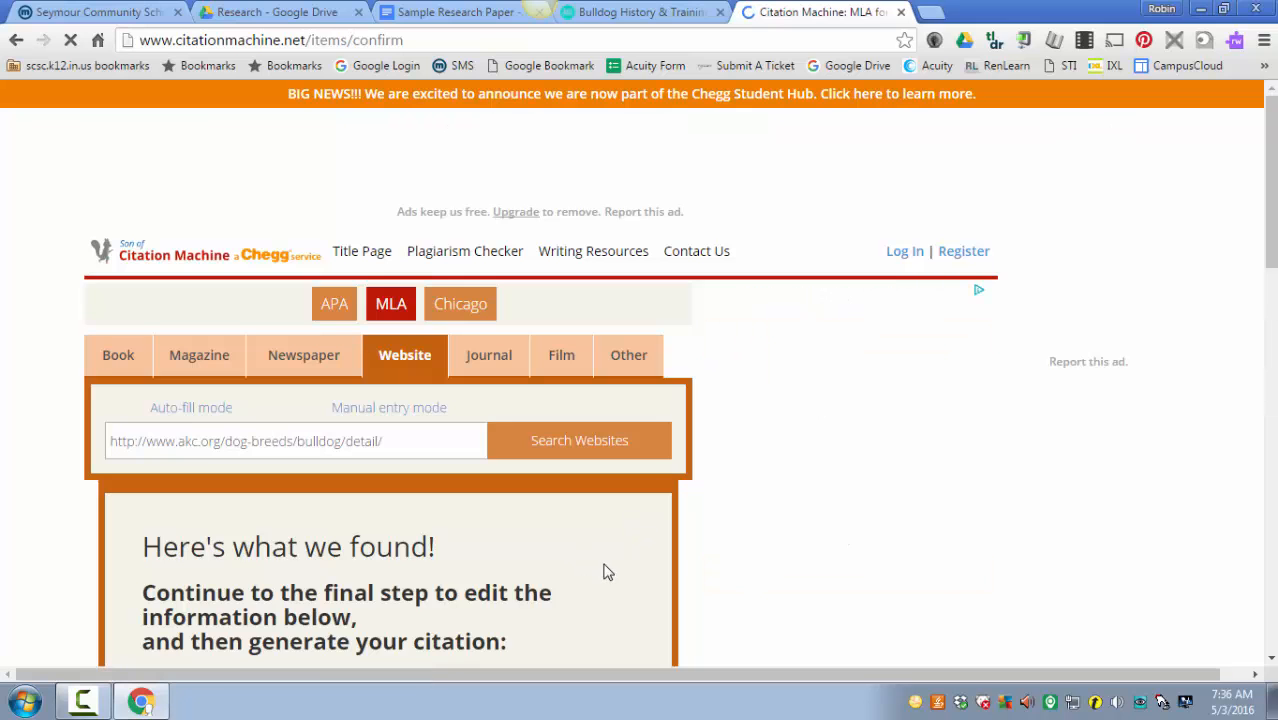
scroll(604, 572, down, 3)
scroll(416, 370, down, 1)
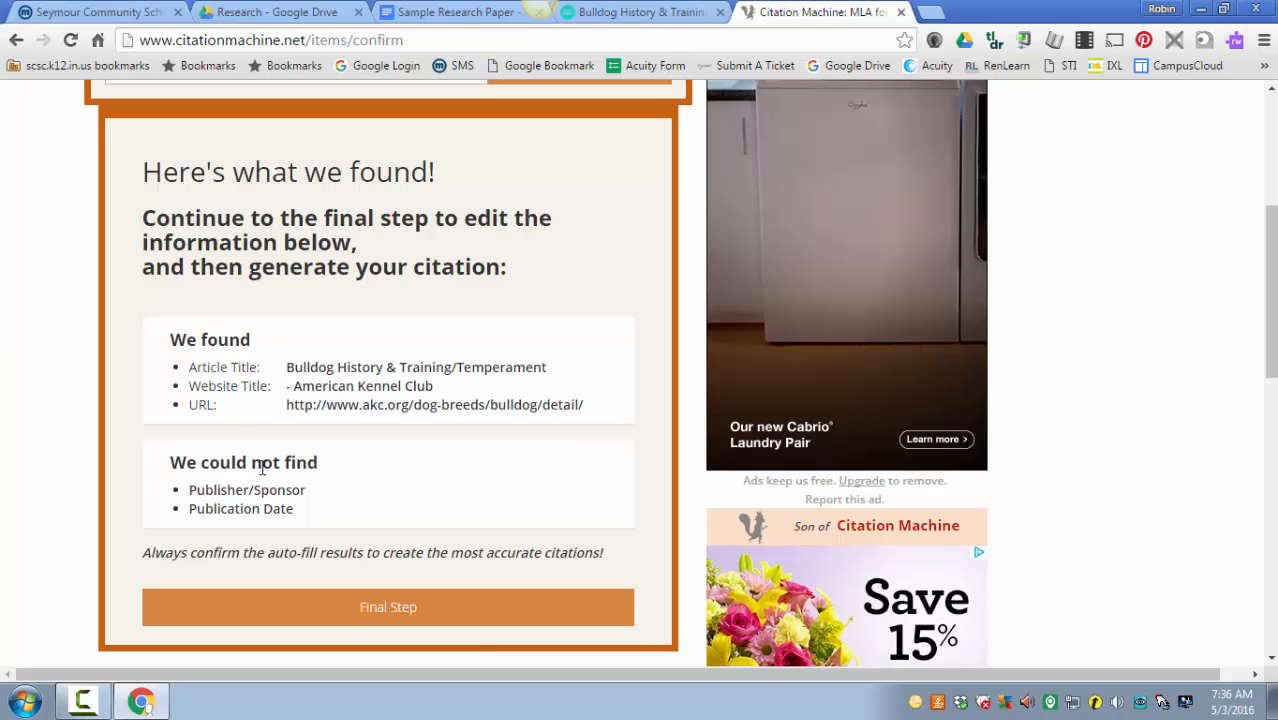
click(441, 618)
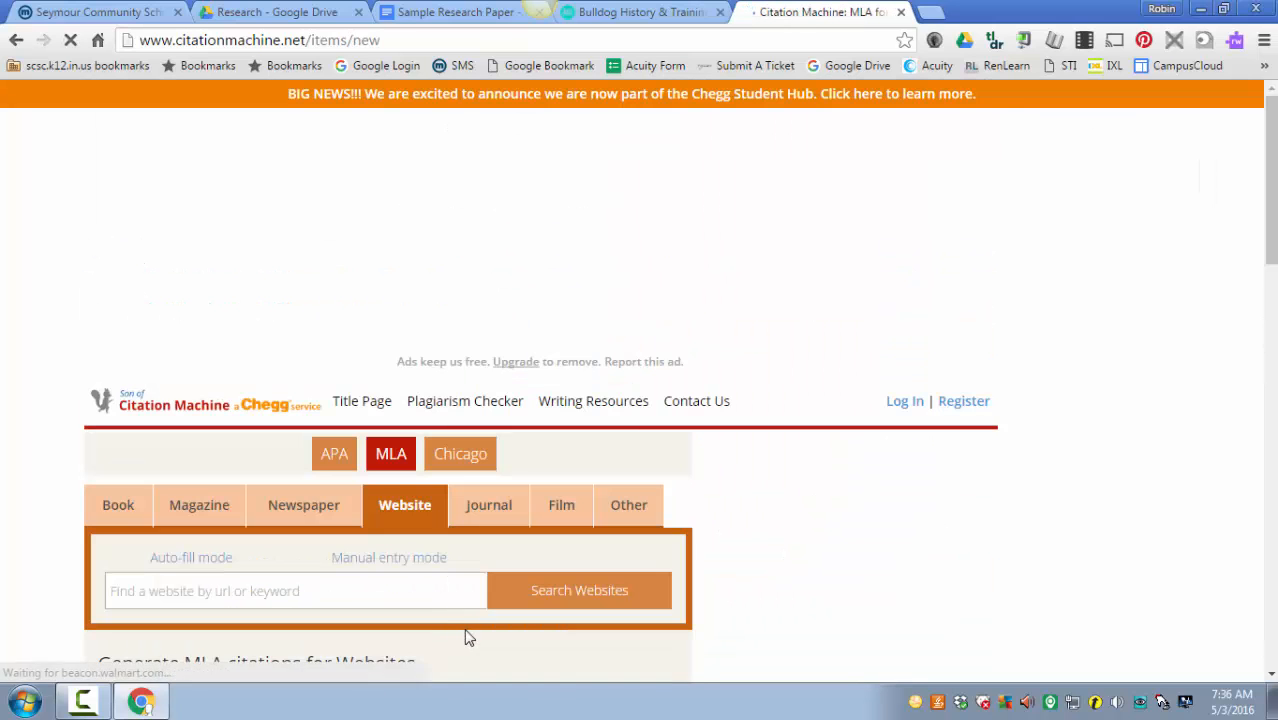
Remove the leading hyphen and space from the website title so it reads "American Kennel Club"
scroll(475, 638, down, 4)
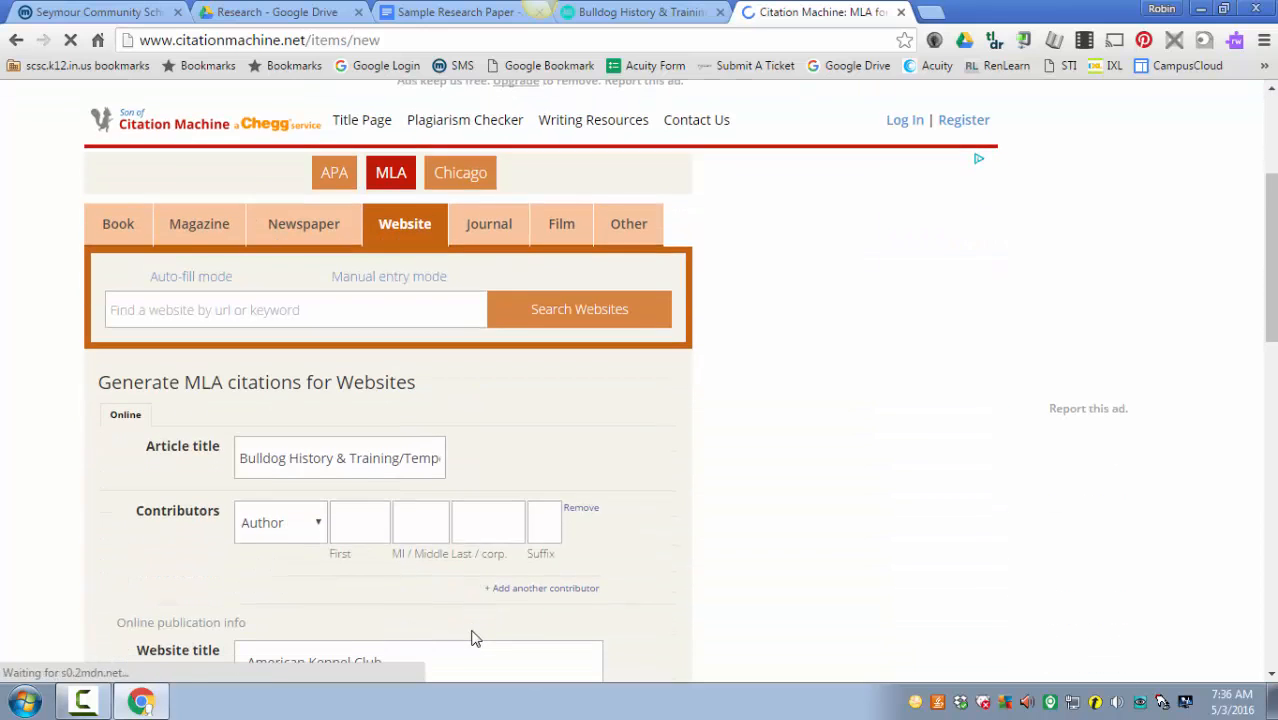
scroll(475, 638, down, 2)
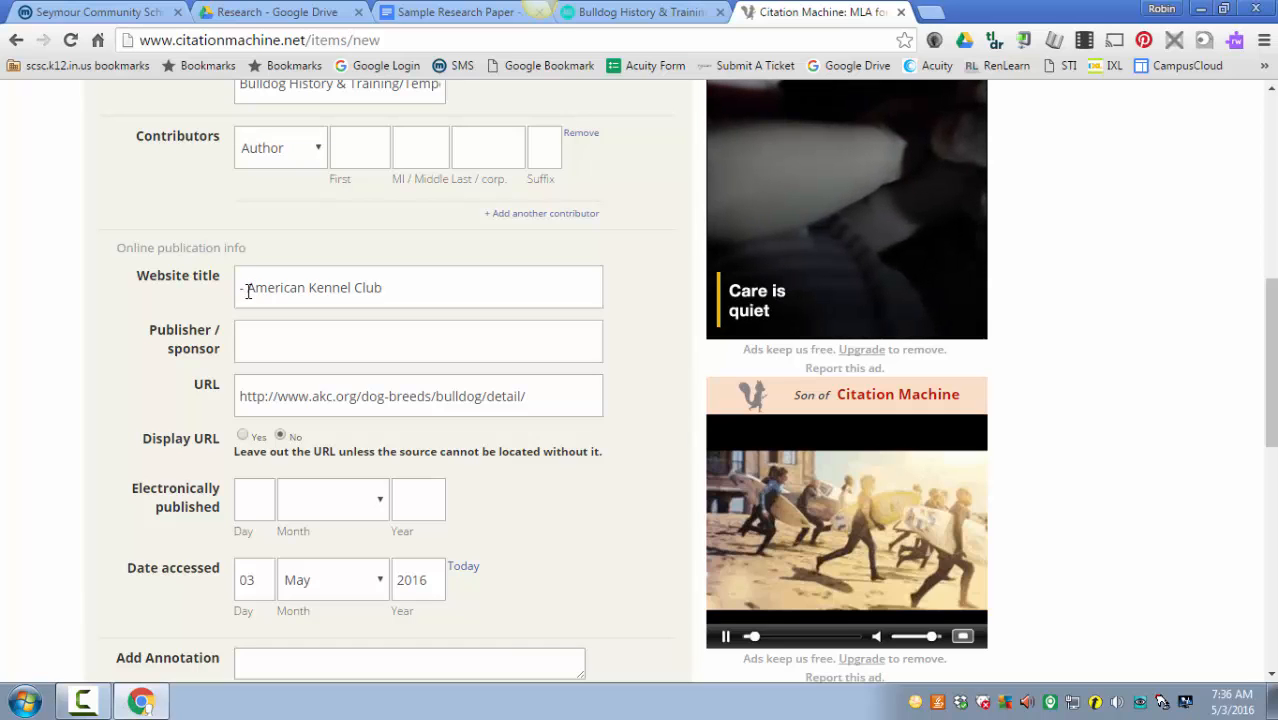
click(248, 291)
key(BackSpace)
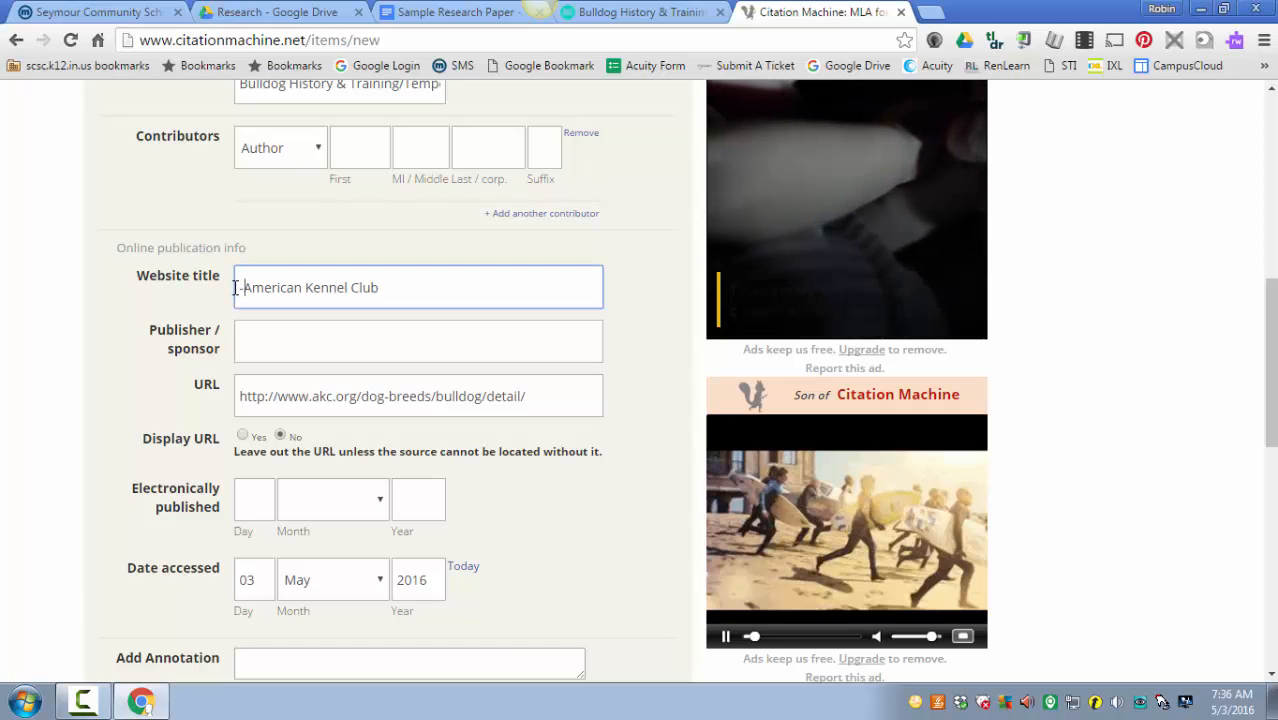
key(BackSpace)
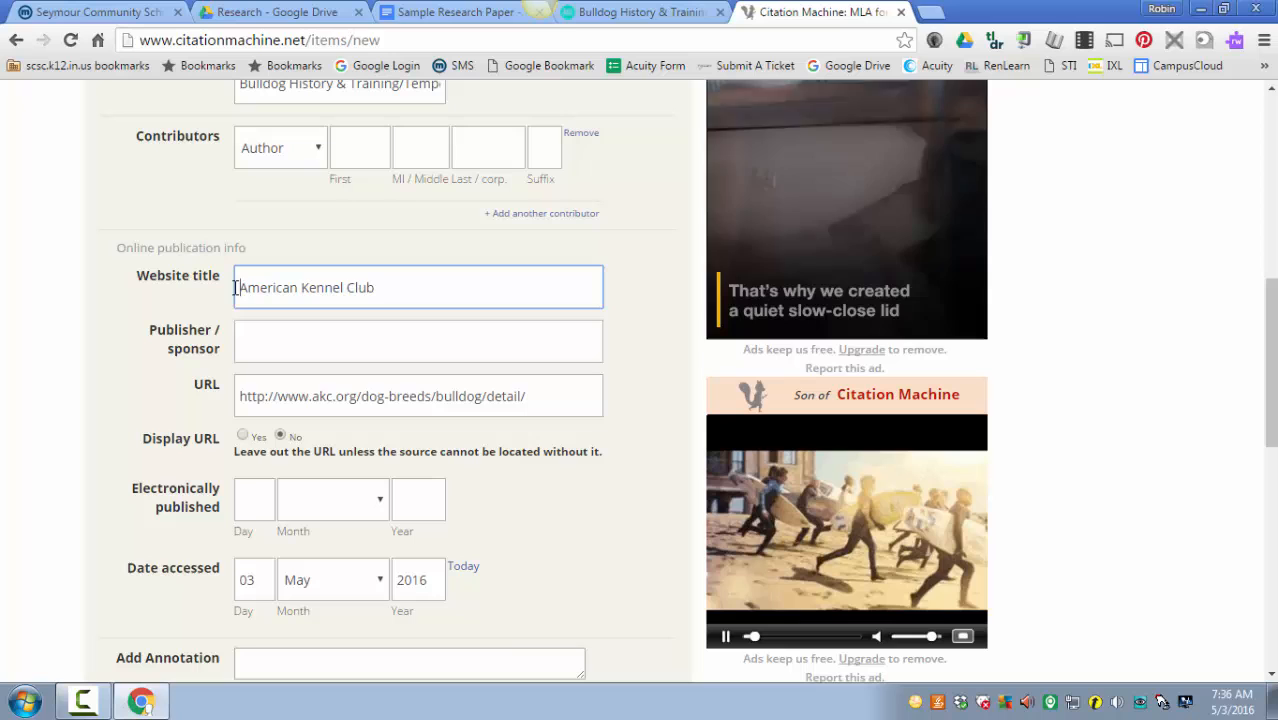
Set Display URL to Yes and create the MLA website citation
click(243, 437)
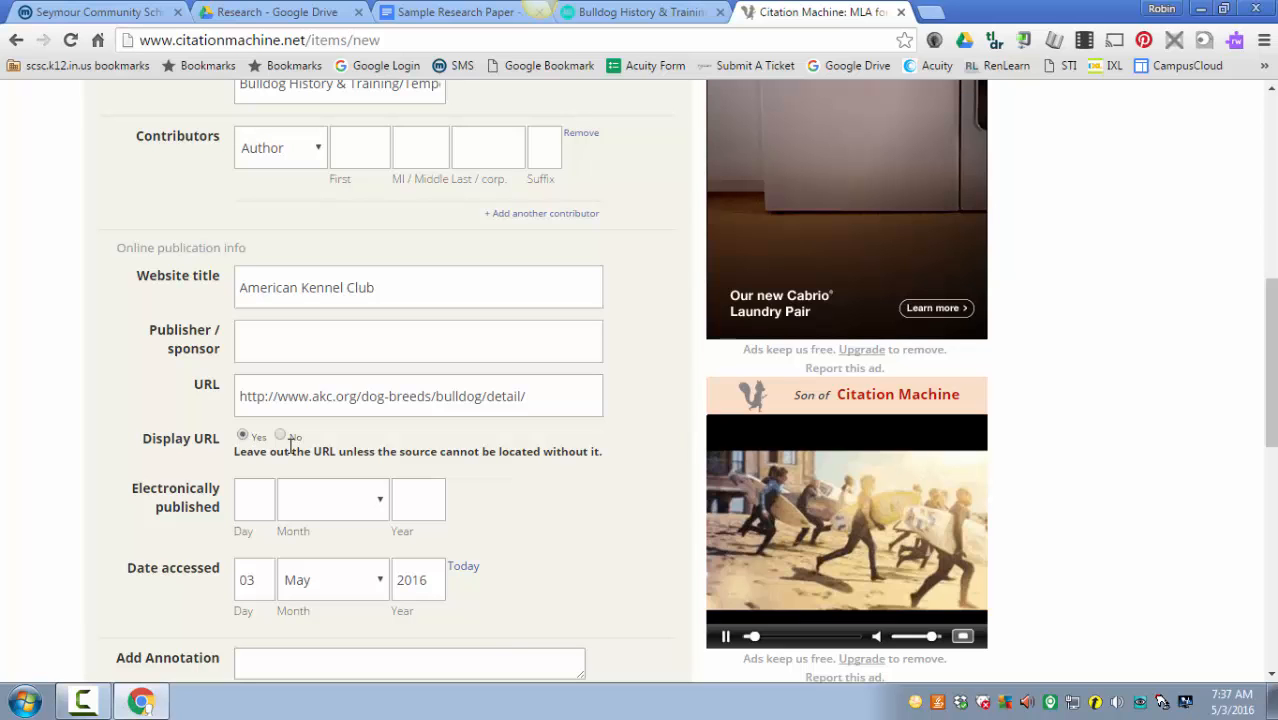
scroll(355, 533, down, 3)
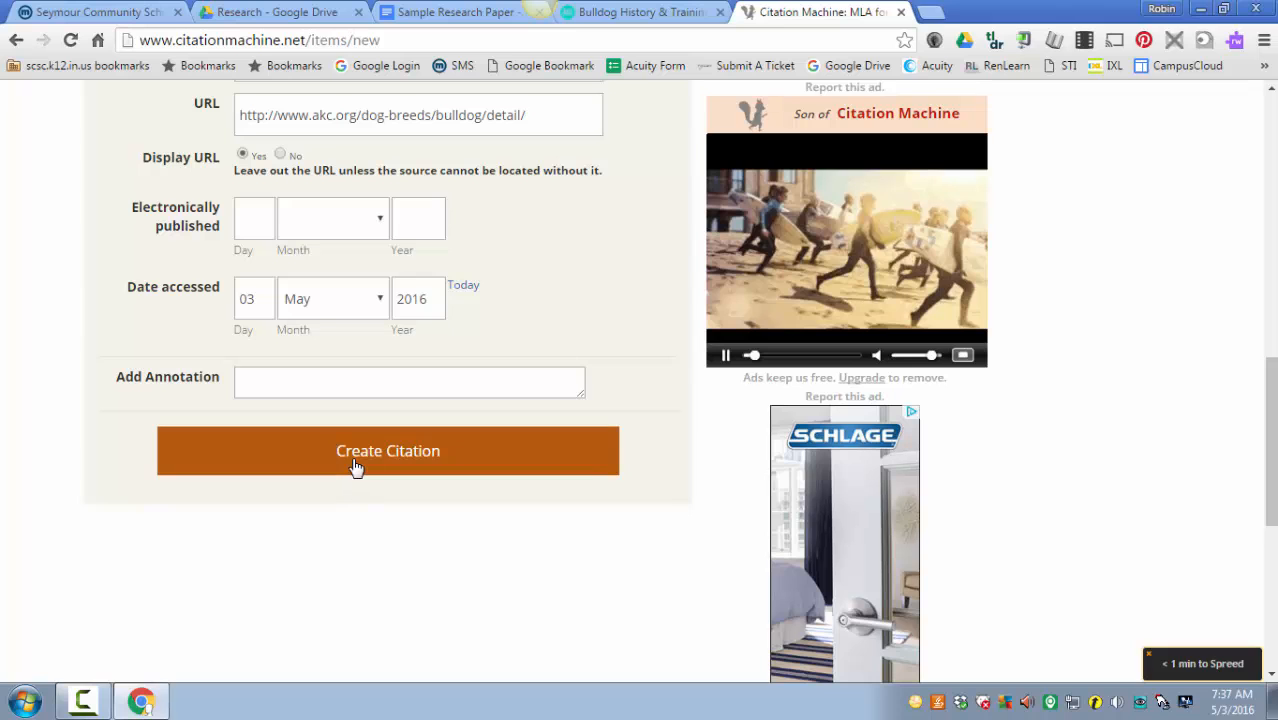
click(355, 466)
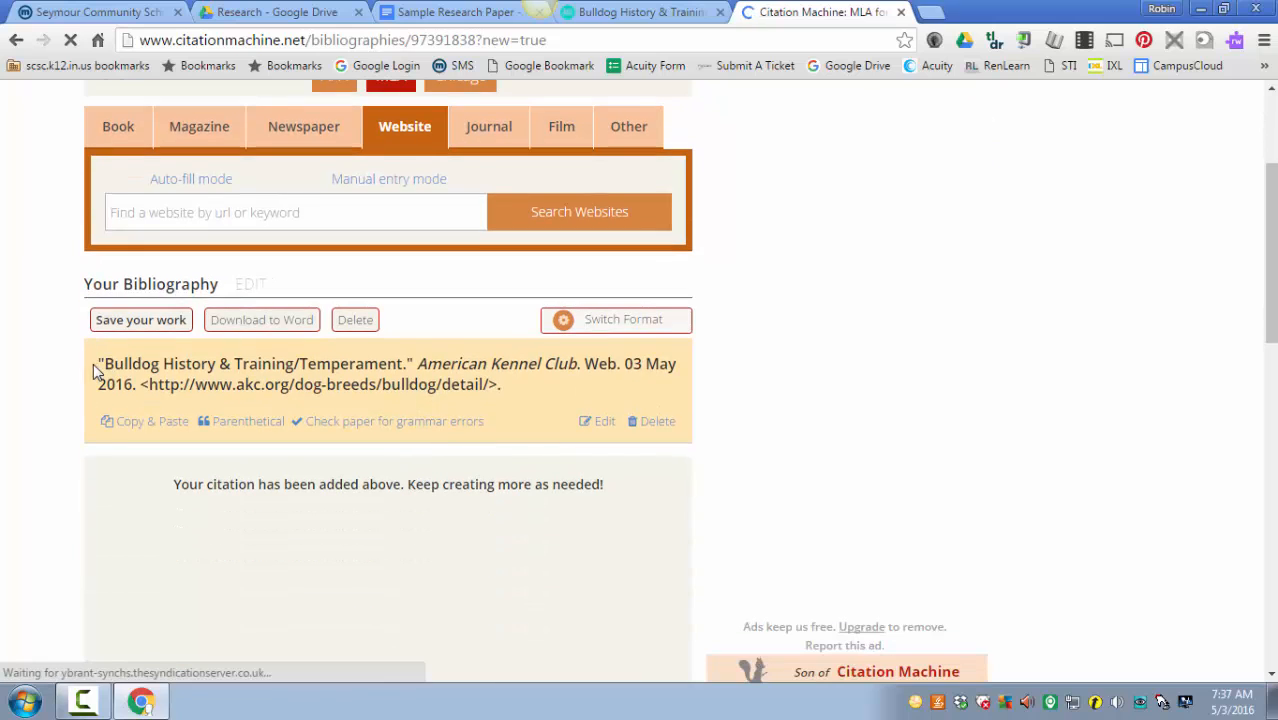
Select the full "Bulldog History & Training/Temperament" citation in the bibliography and copy it
drag(99, 364, 103, 370)
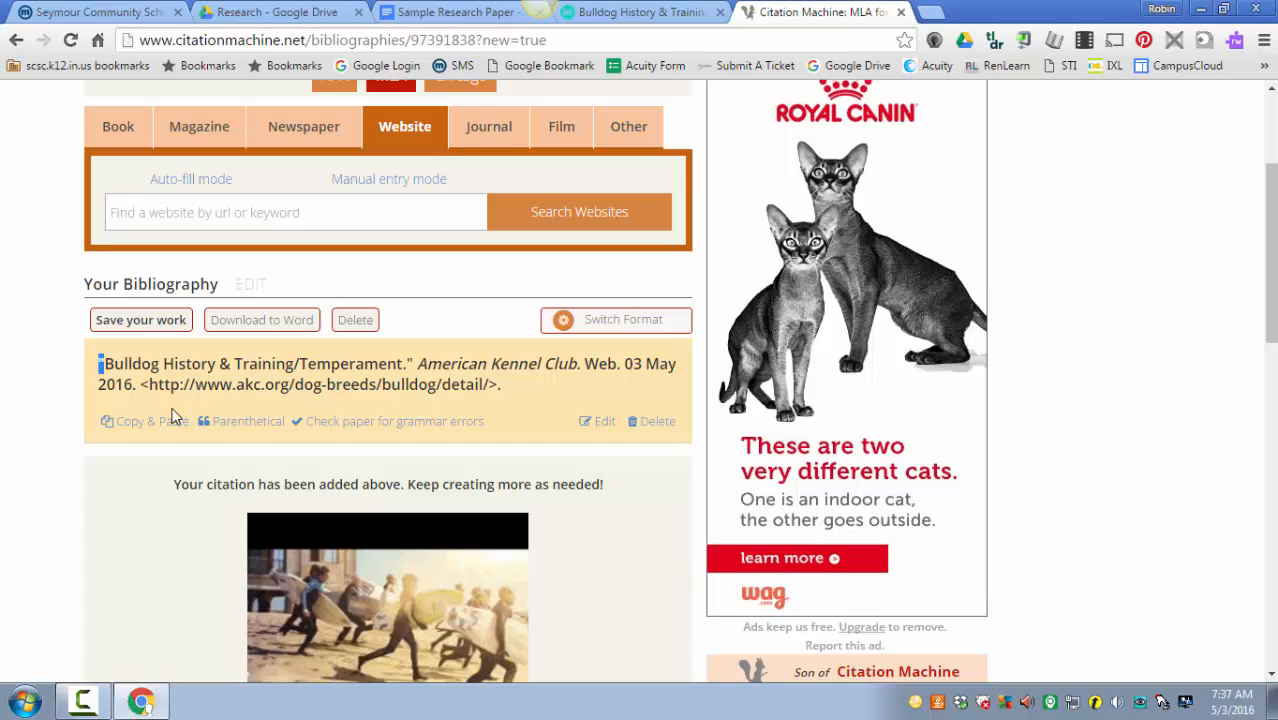
drag(501, 388, 89, 356)
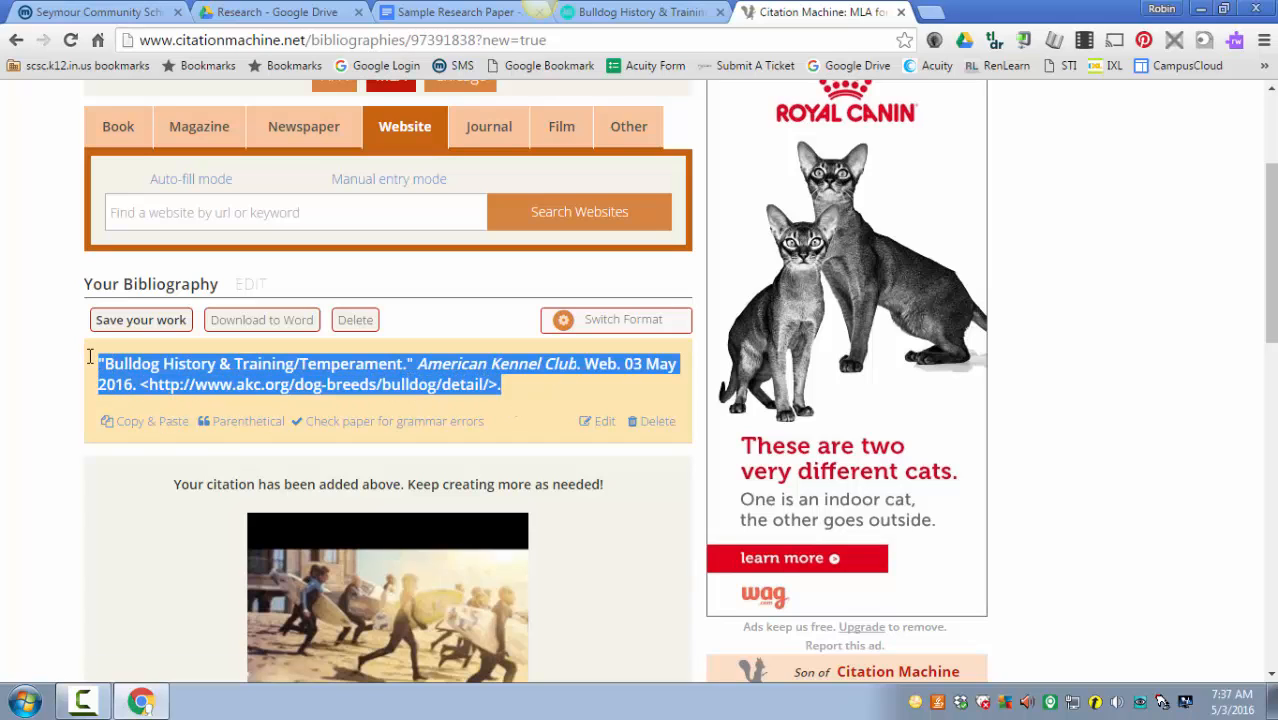
right_click(150, 366)
click(200, 380)
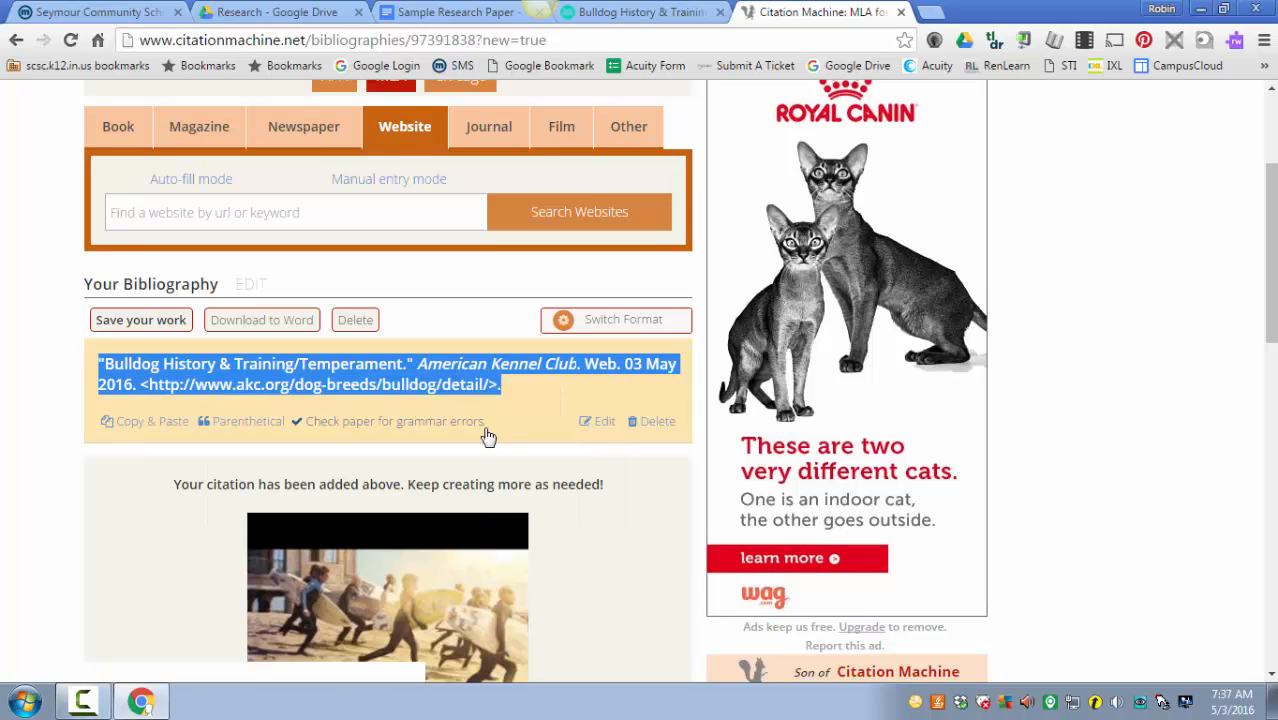
In the Sample Research Paper's Works Cited, insert a line after the first entry and paste the citation without formatting
click(436, 12)
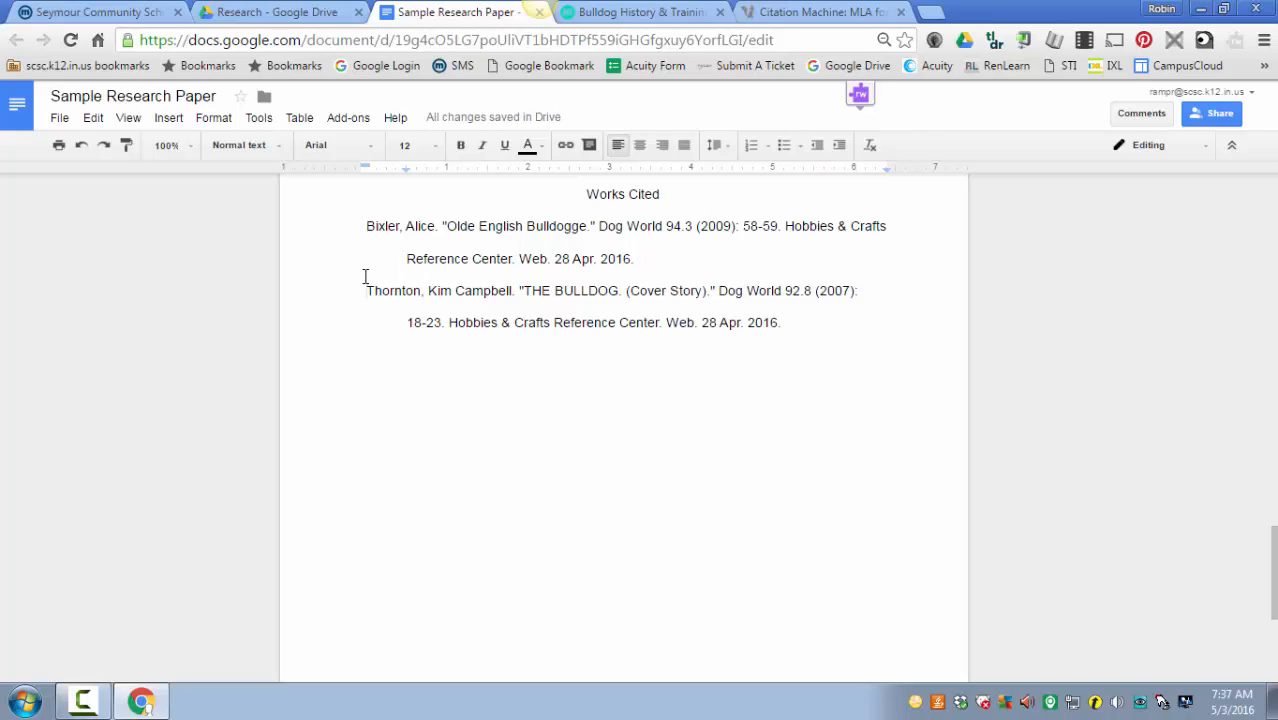
double_click(650, 258)
key(Return)
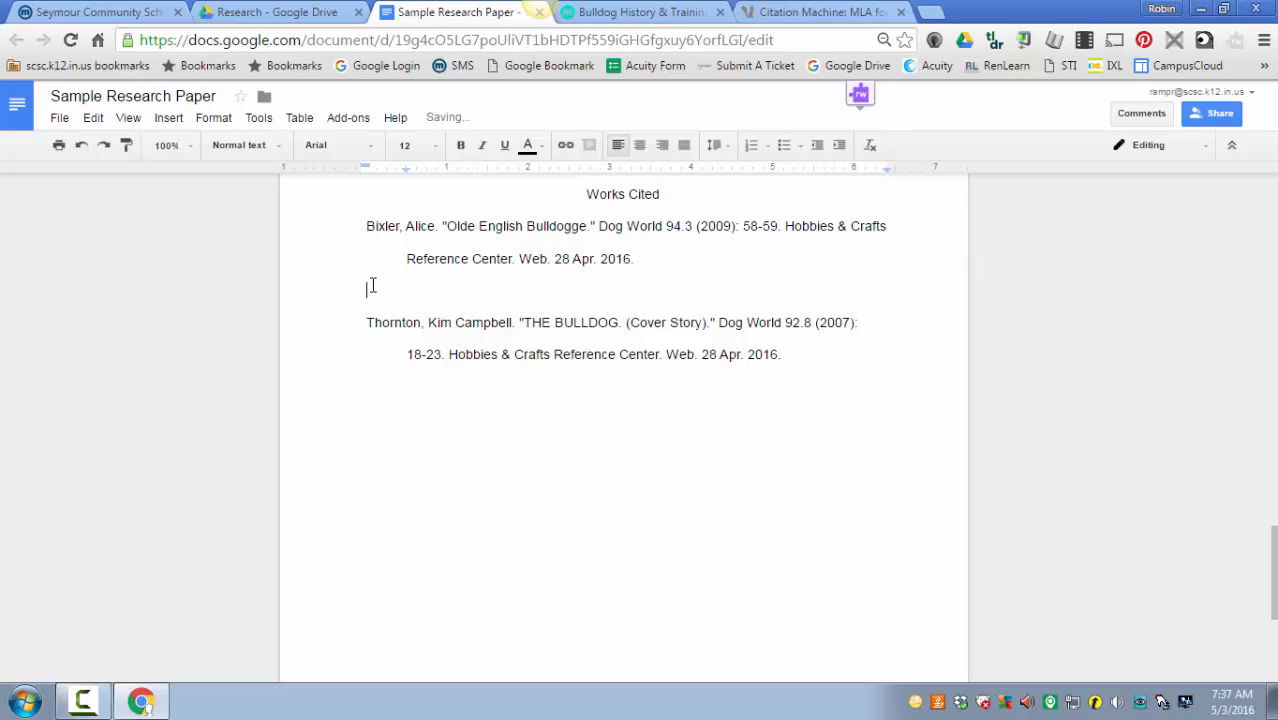
right_click(371, 286)
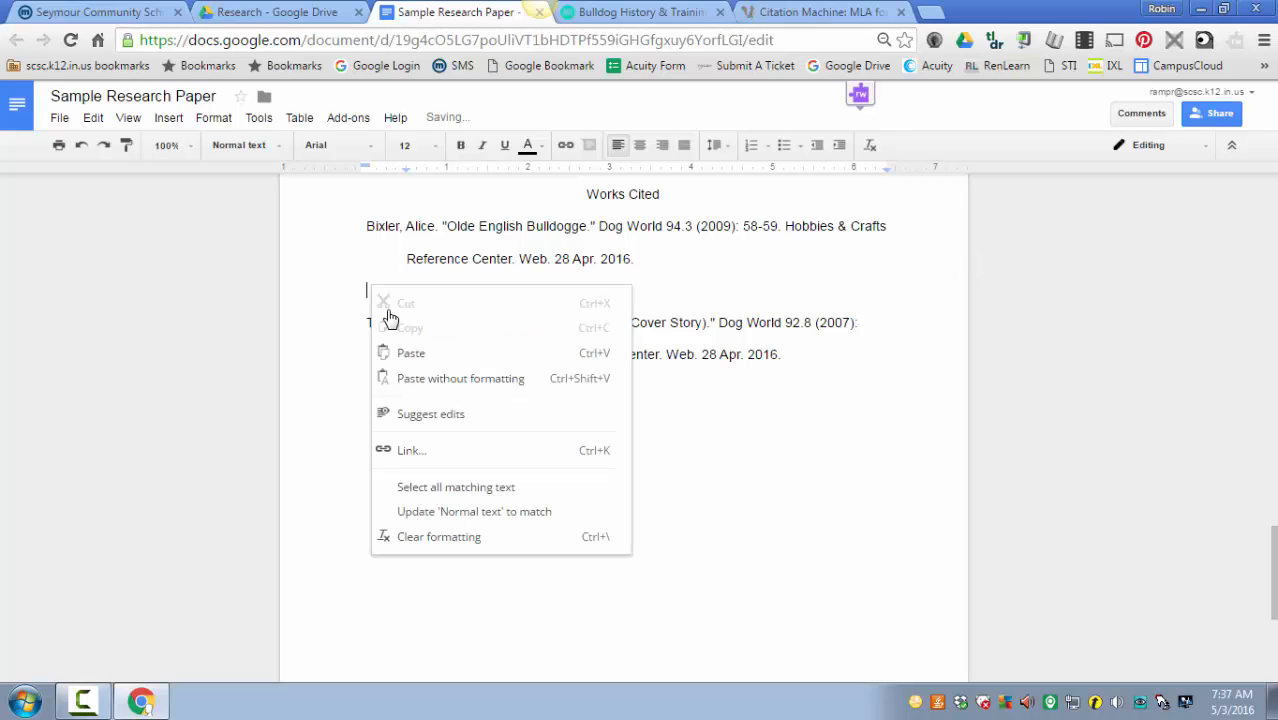
click(441, 379)
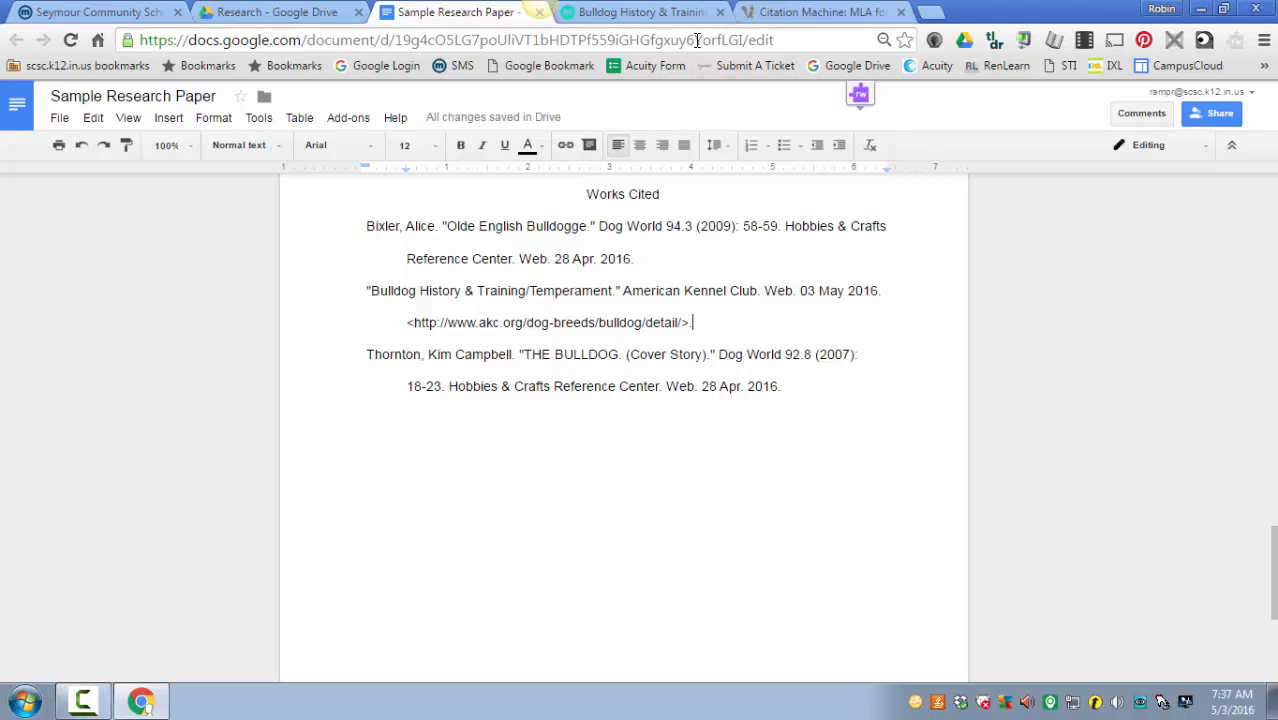
Copy the sentence "The Bulldog is very intelligent and tends to do his own thinking." from the American Kennel Club page
click(668, 12)
right_click(619, 309)
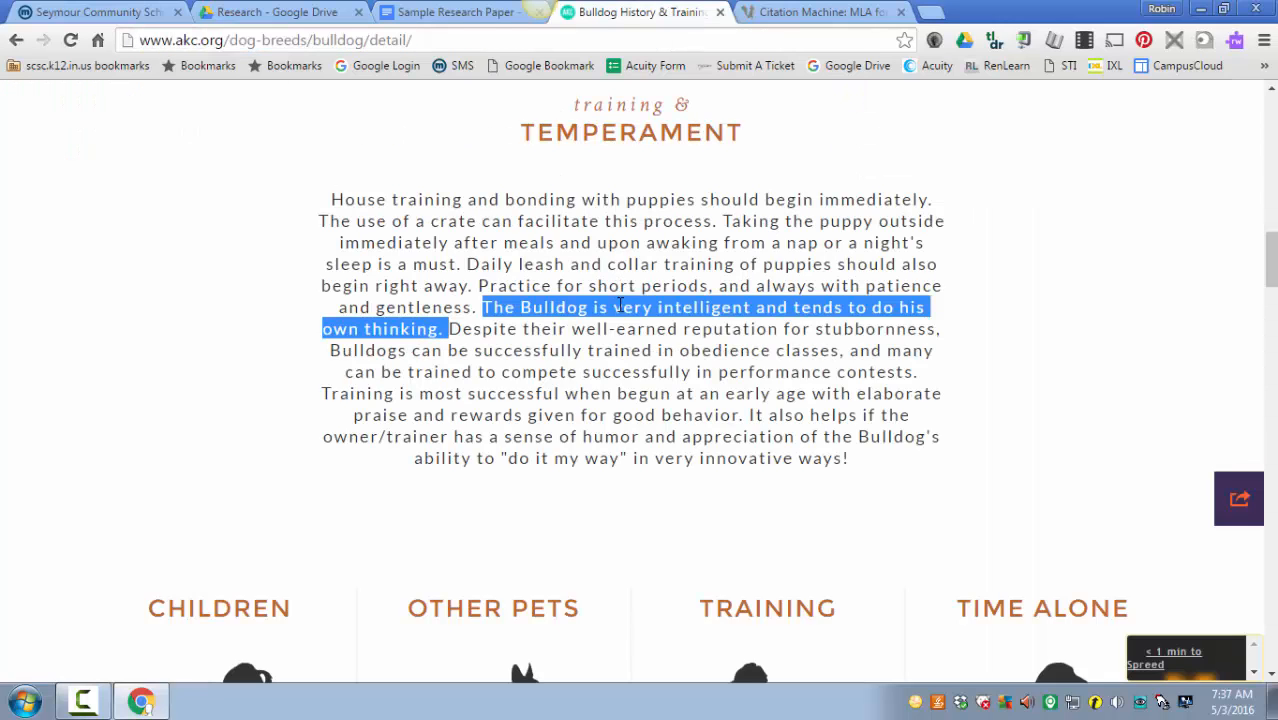
click(651, 327)
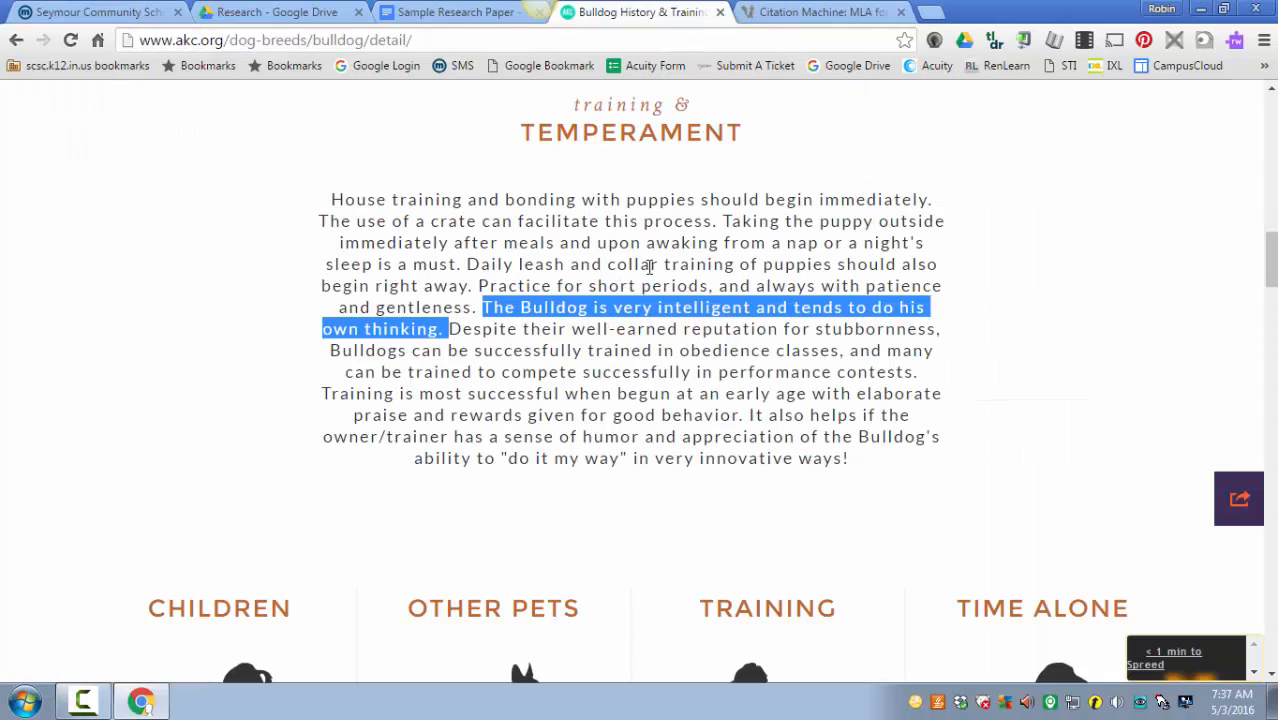
In the Sample Research Paper, add a fourth numbered item after the third quotation and paste the copied sentence there without formatting
click(458, 14)
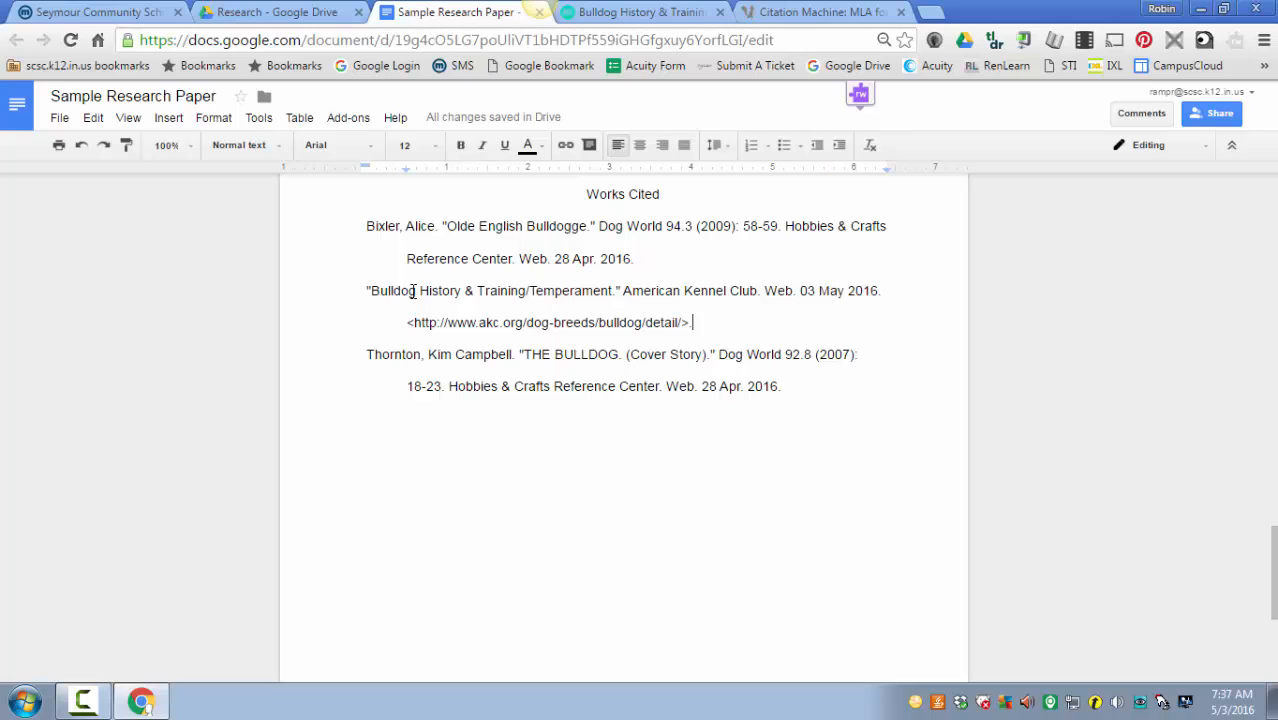
scroll(565, 374, up, 9)
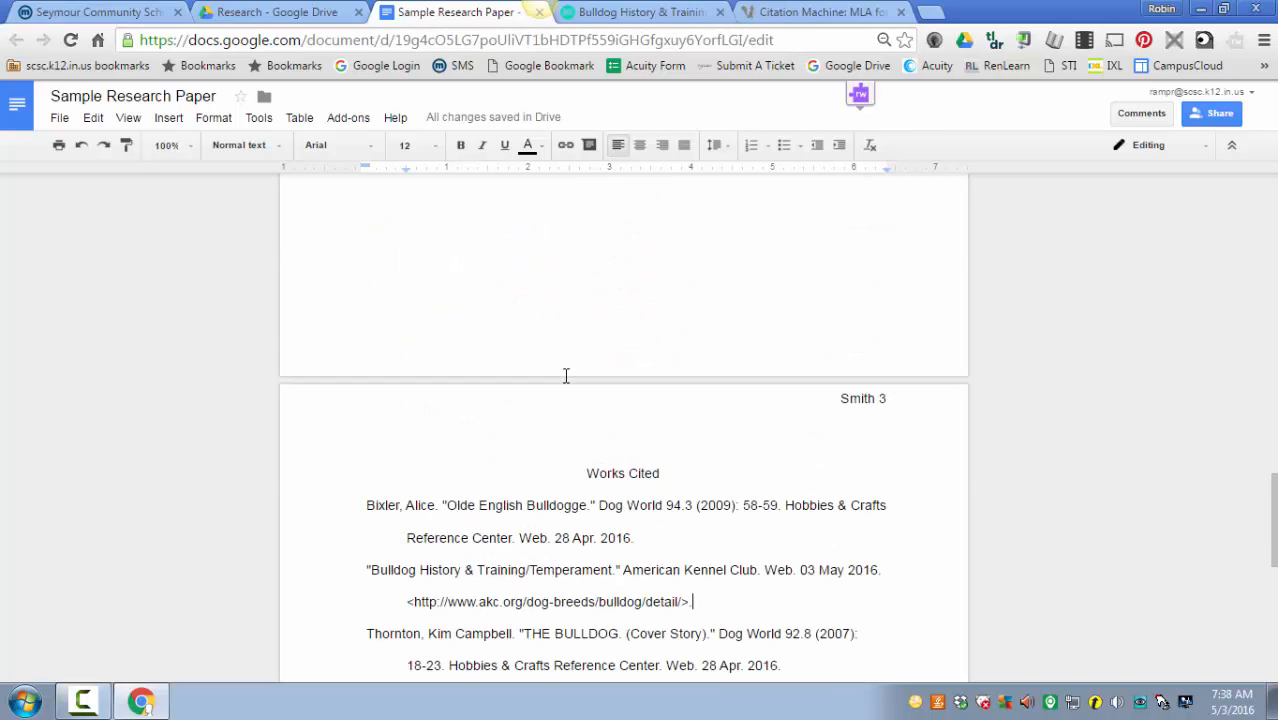
scroll(565, 374, up, 5)
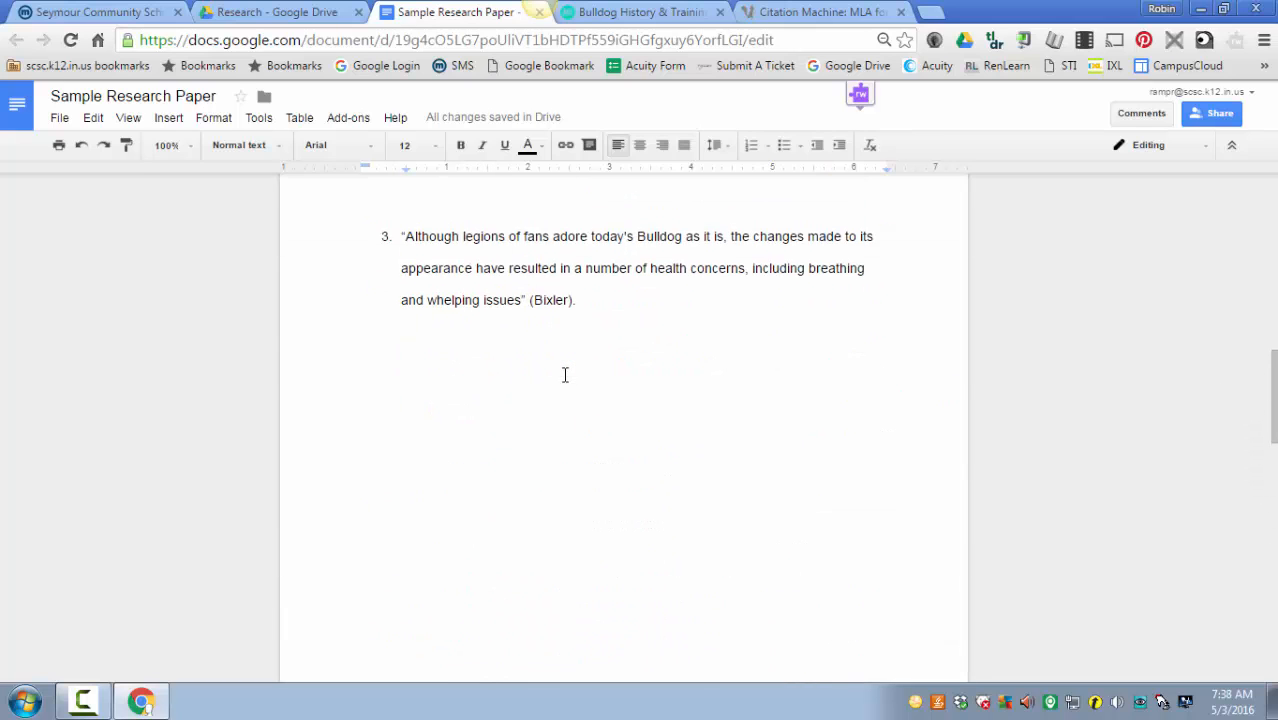
scroll(565, 374, up, 5)
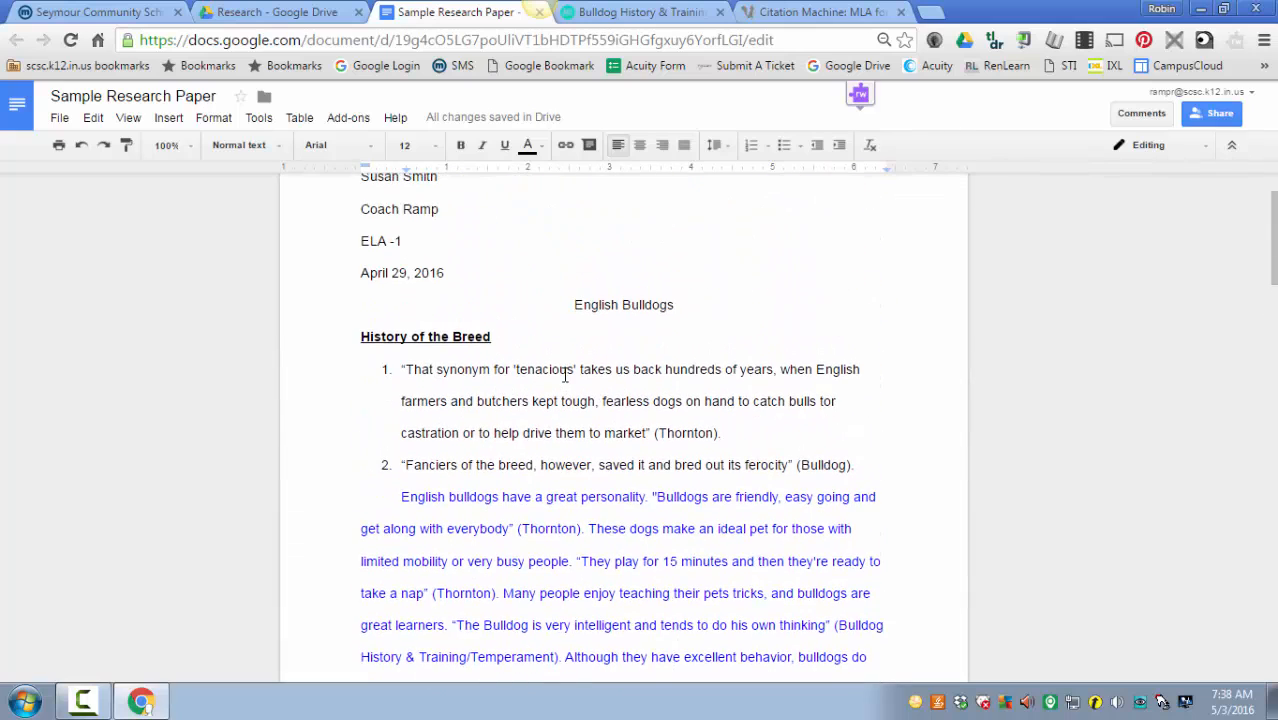
scroll(565, 374, down, 4)
scroll(565, 374, down, 6)
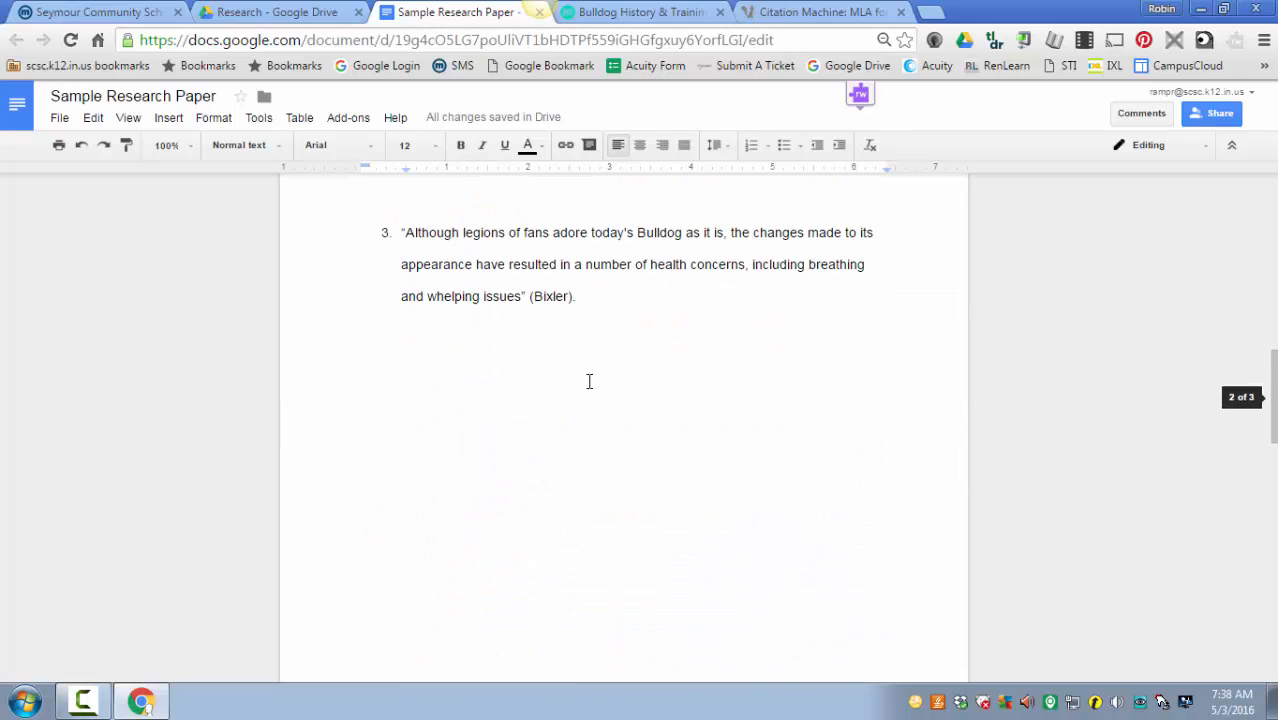
click(608, 295)
key(Return)
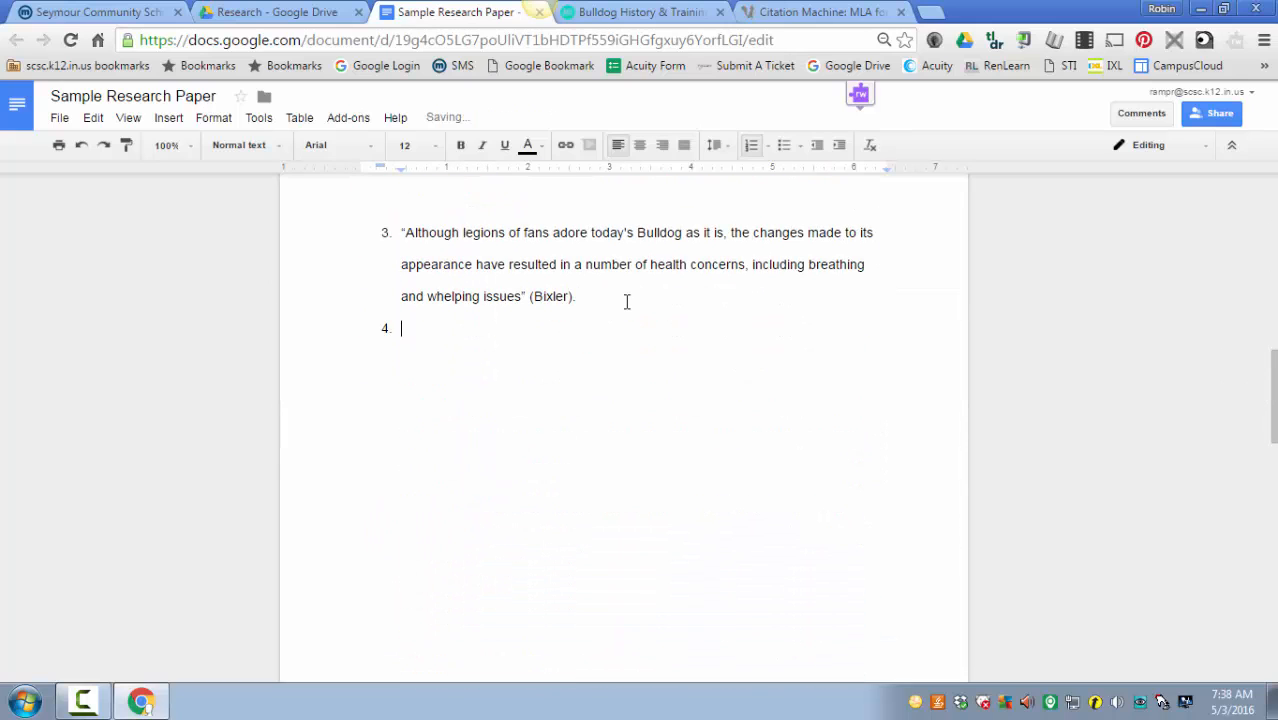
right_click(451, 332)
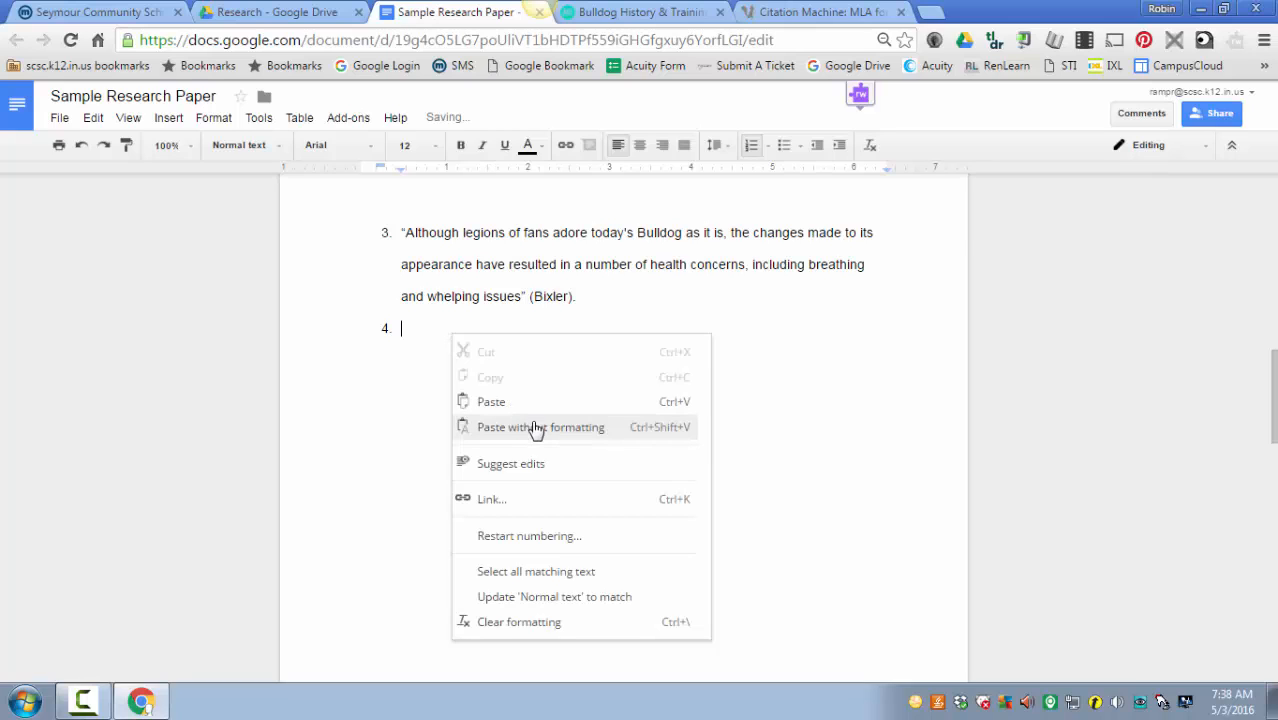
click(533, 425)
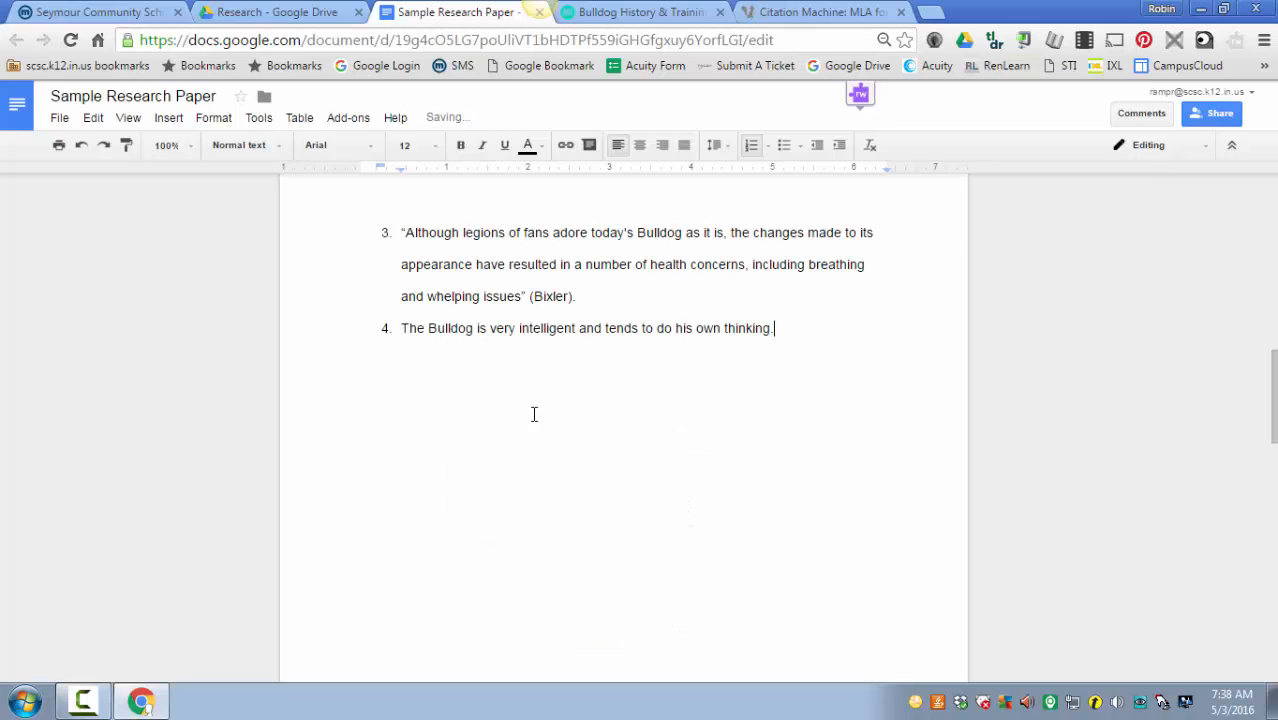
Enclose the fourth item's sentence in quotation marks and end it with the in-text citation "(Bulldog History & Training/Temperament)."
click(402, 328)
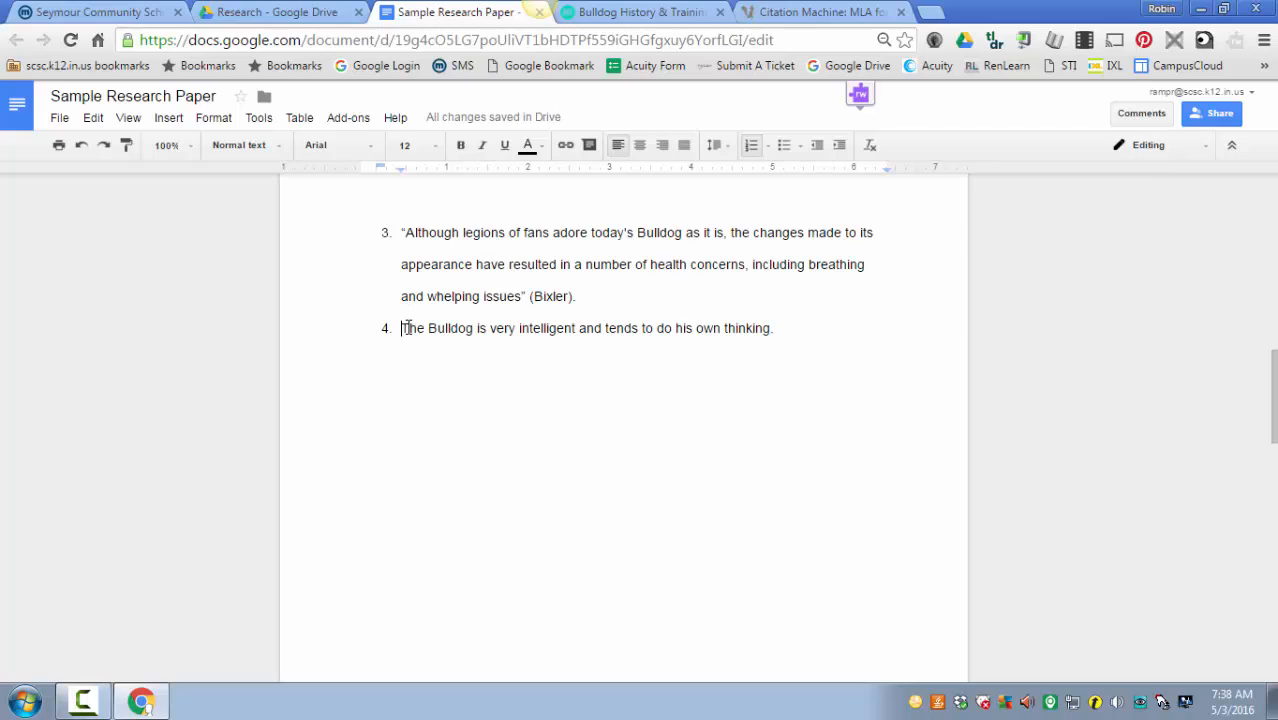
text(")
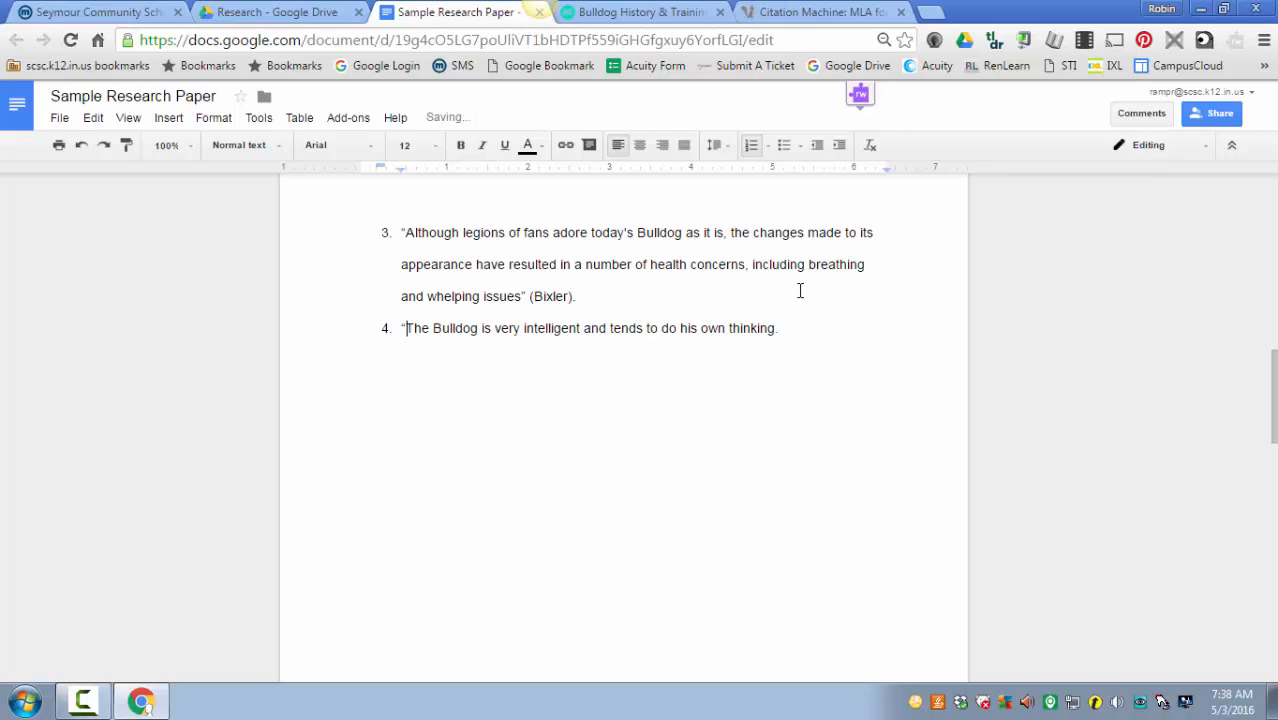
double_click(797, 325)
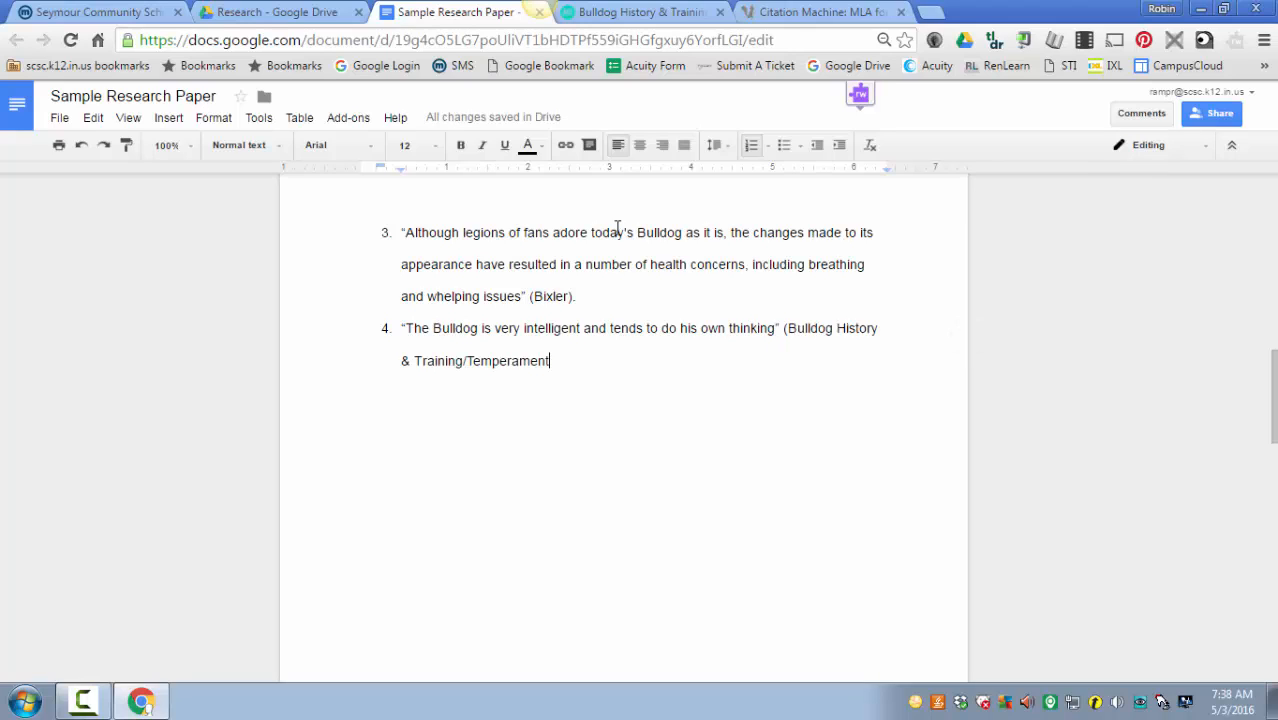
text().)
click(930, 12)
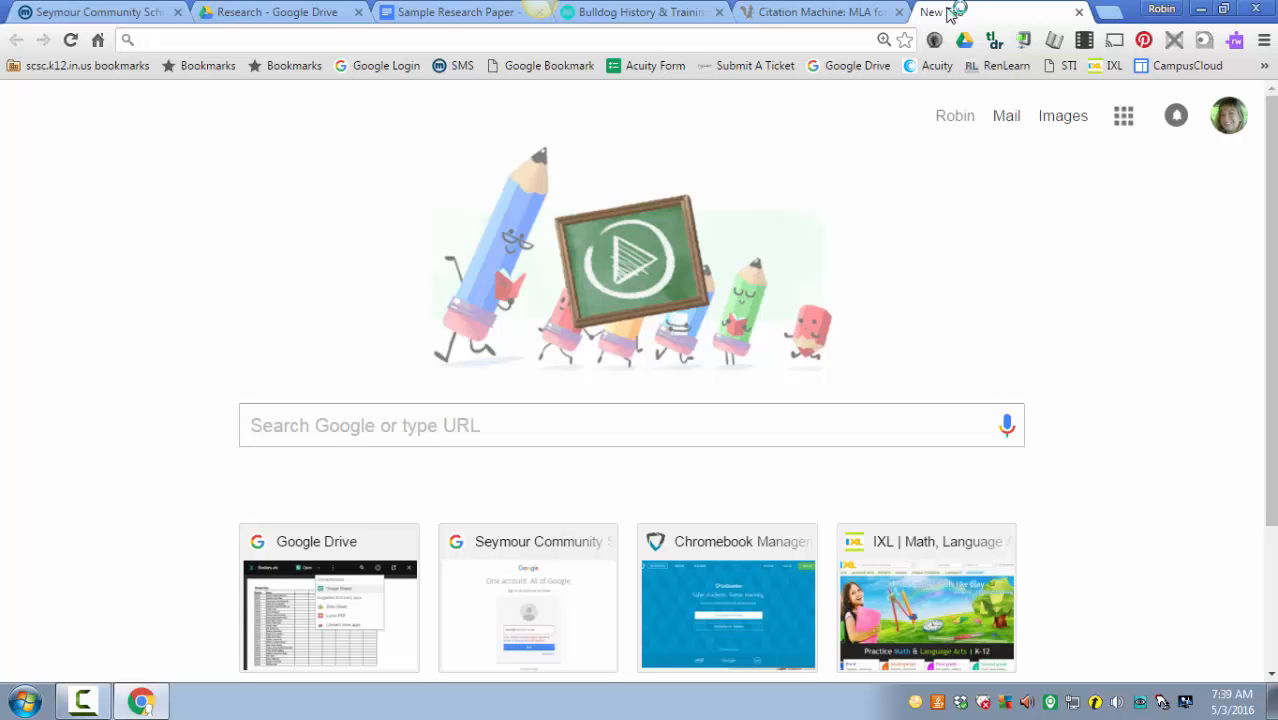
text(www.)
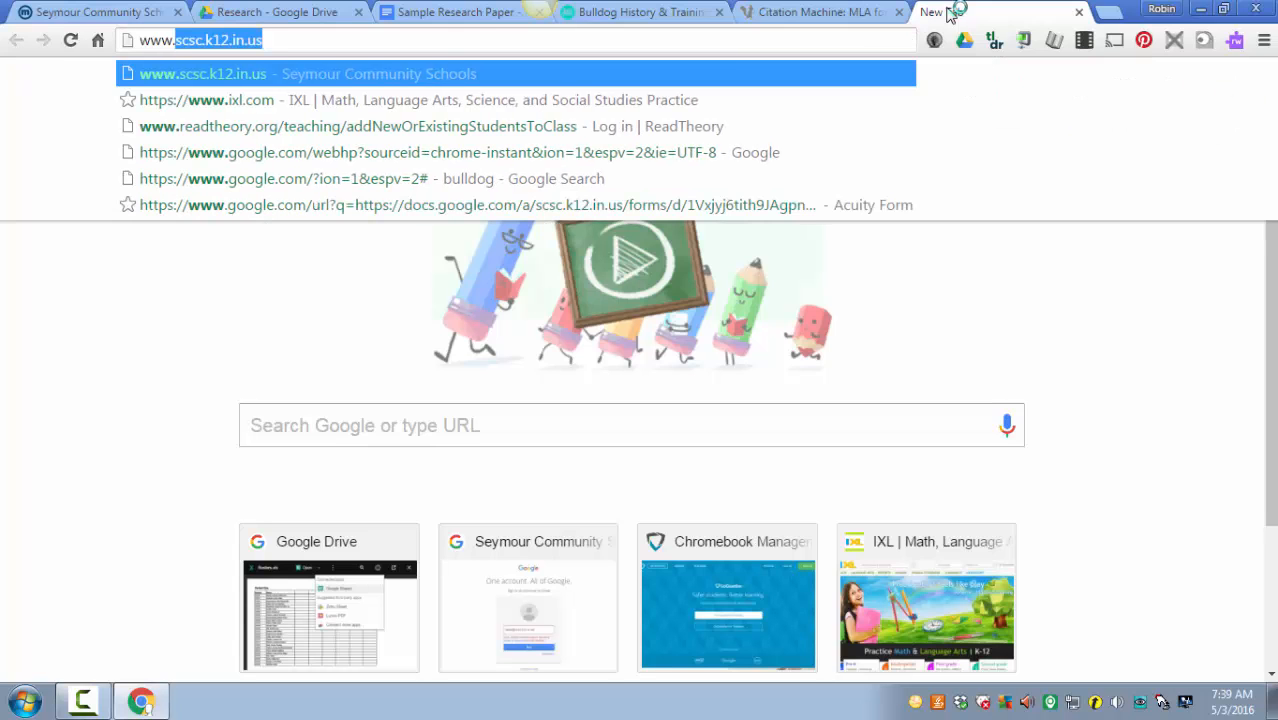
text(bri)
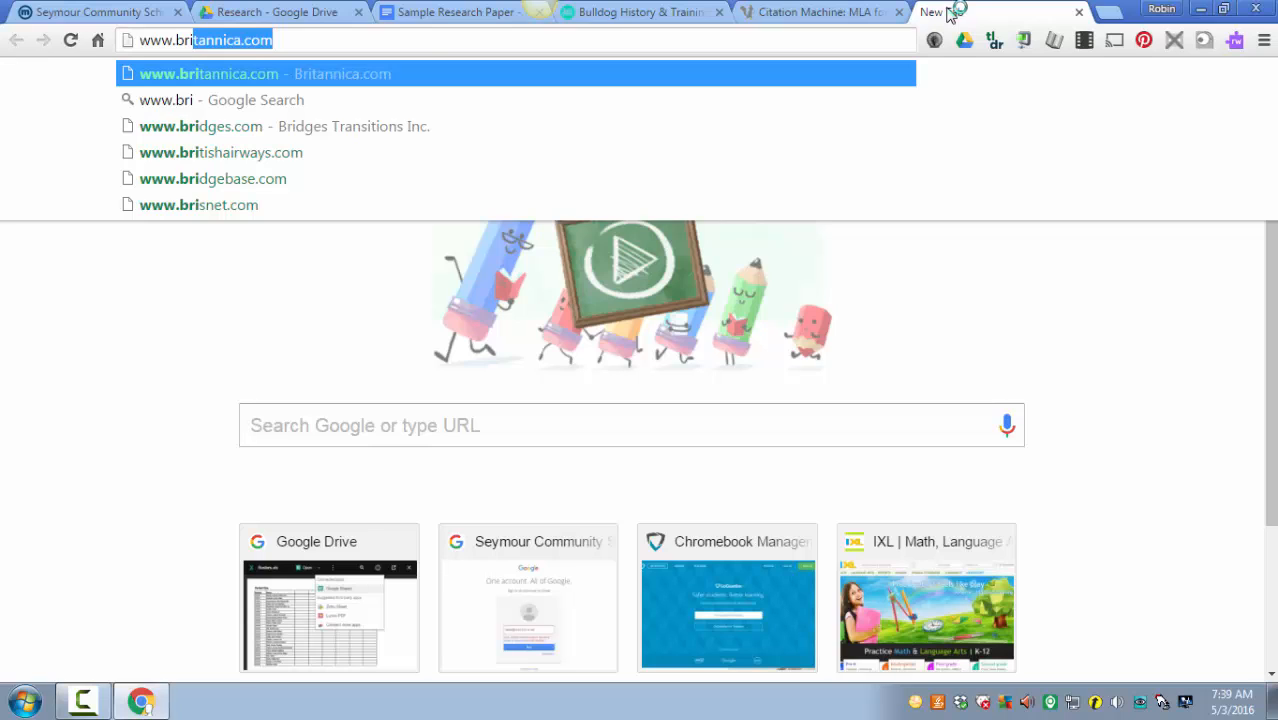
key(Return)
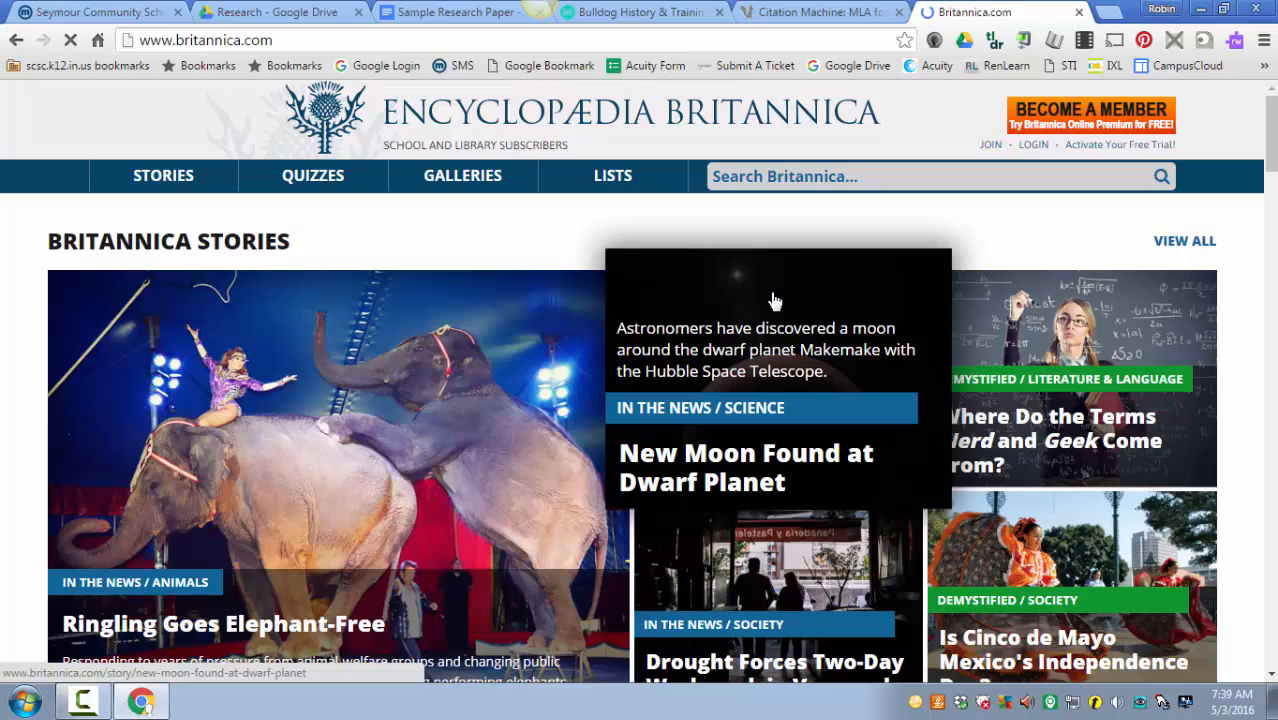
Search Britannica for "English Bulldogs" and open the "bulldog (breed of dog)" article
click(795, 176)
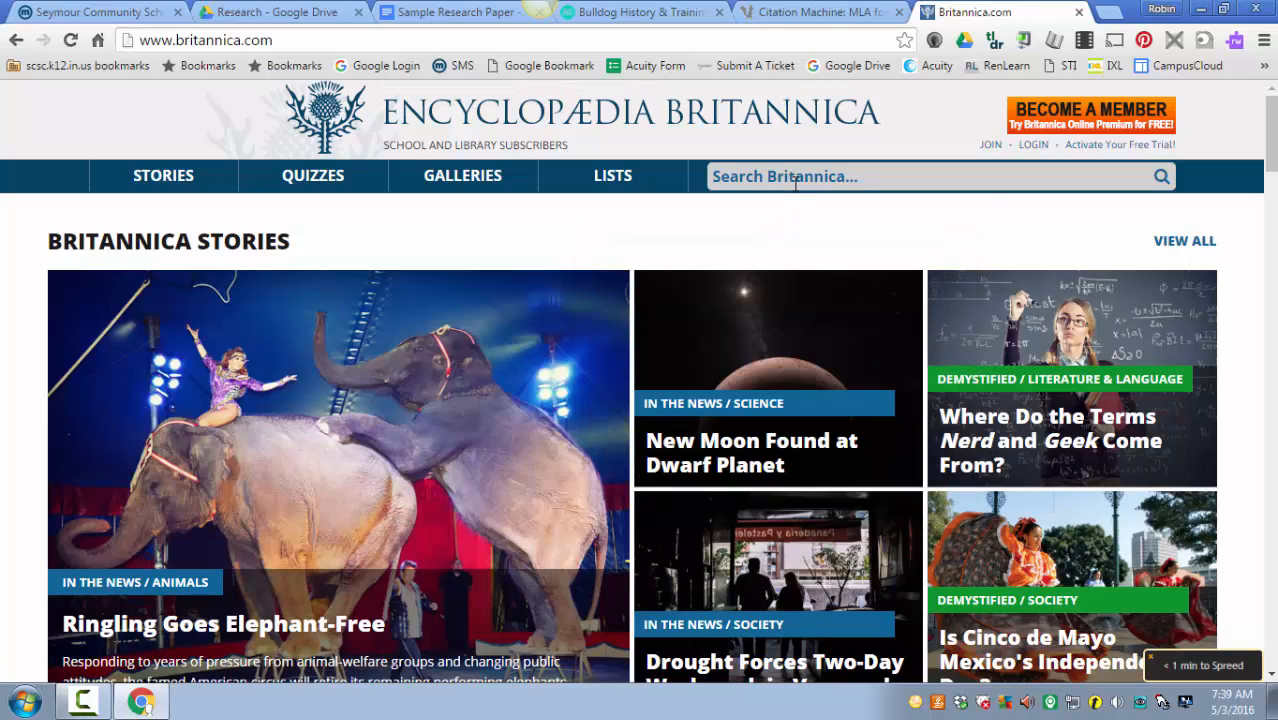
text(English )
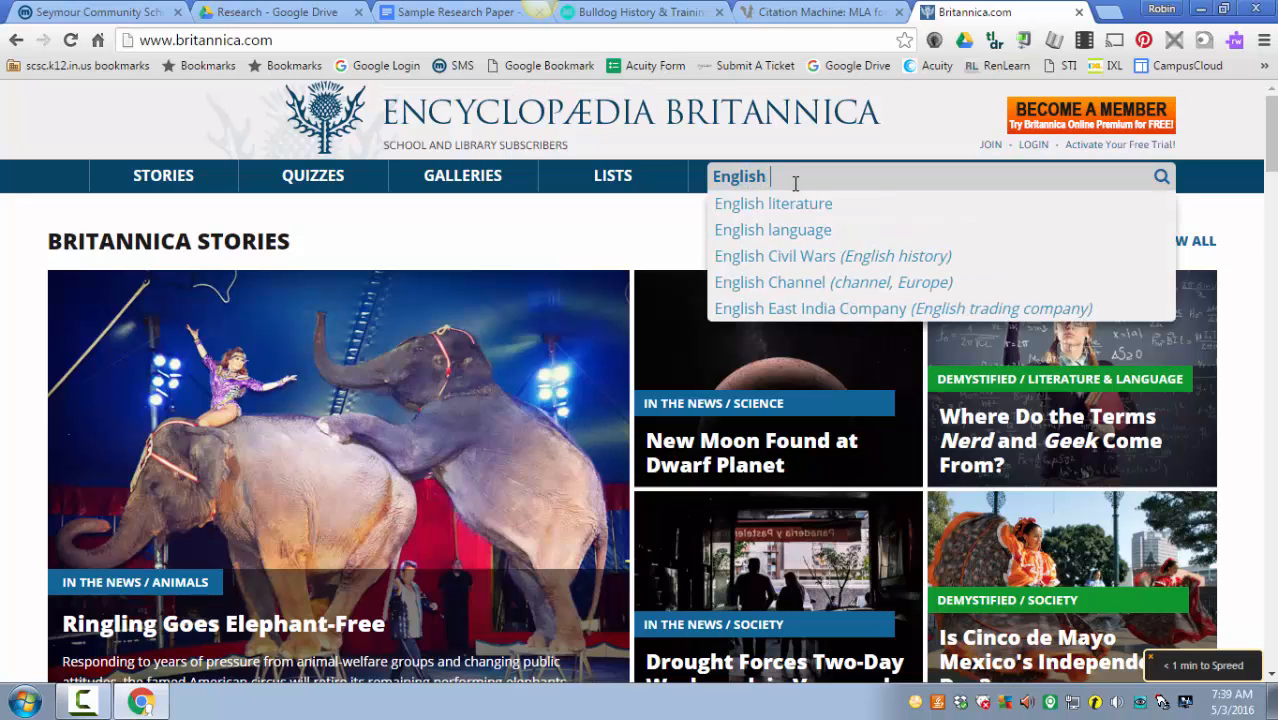
text(Bulldogs)
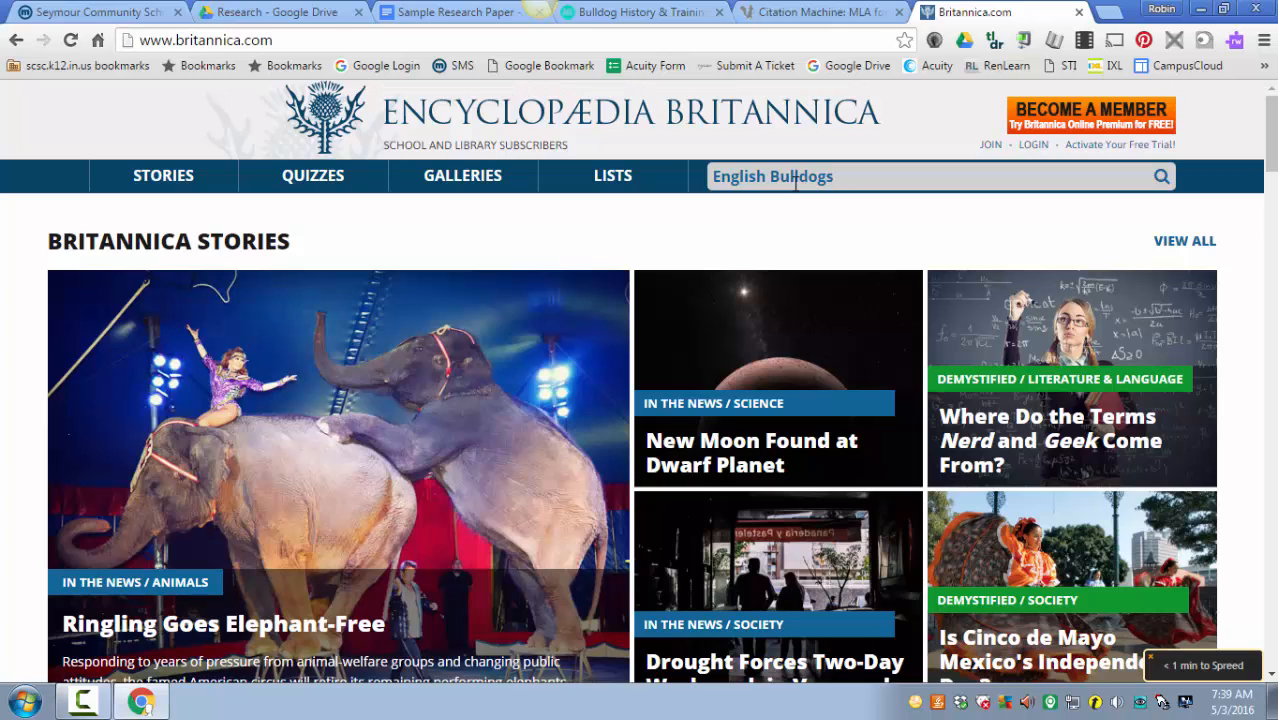
key(Return)
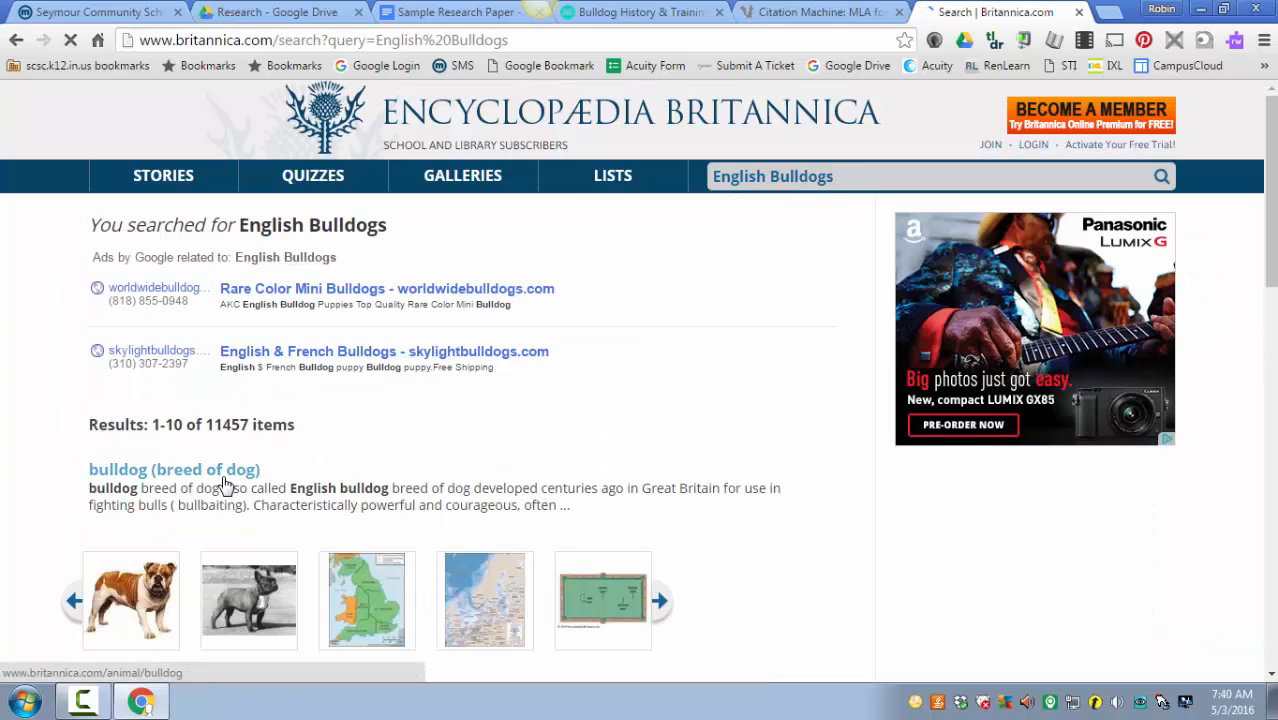
click(223, 480)
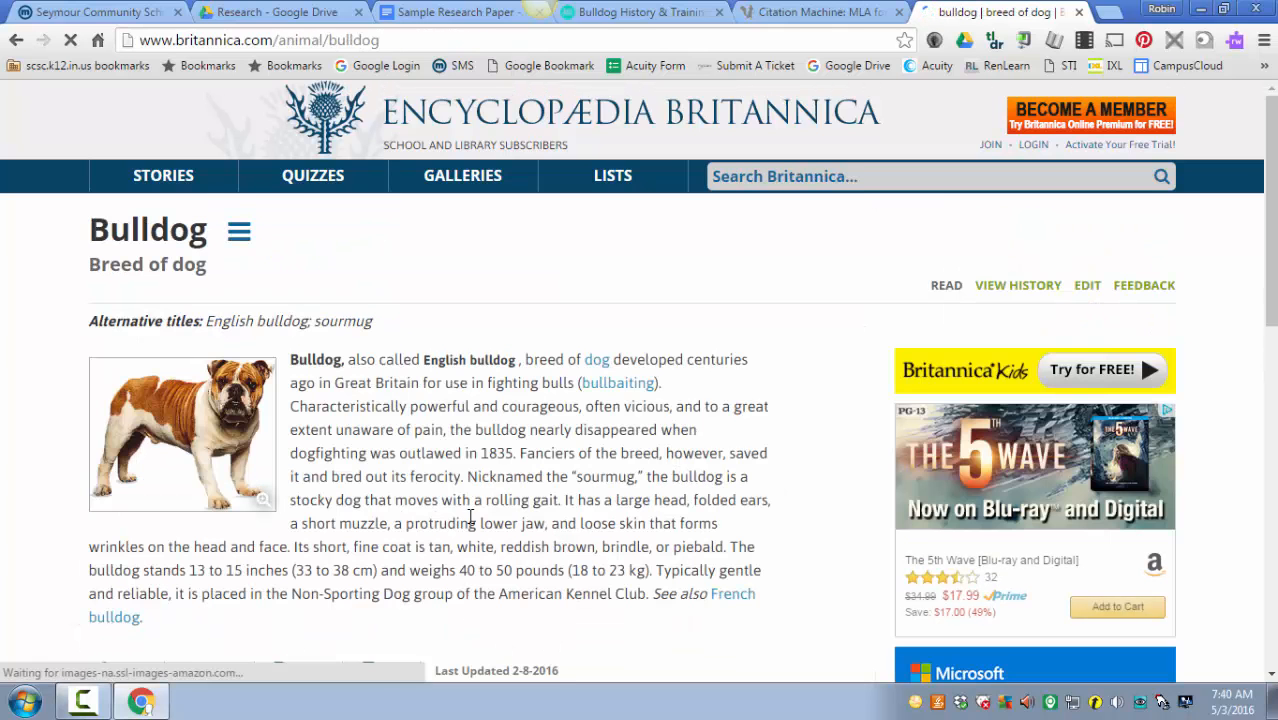
Open the citations of the Bulldog article and copy the full MLA style citation
scroll(470, 516, down, 2)
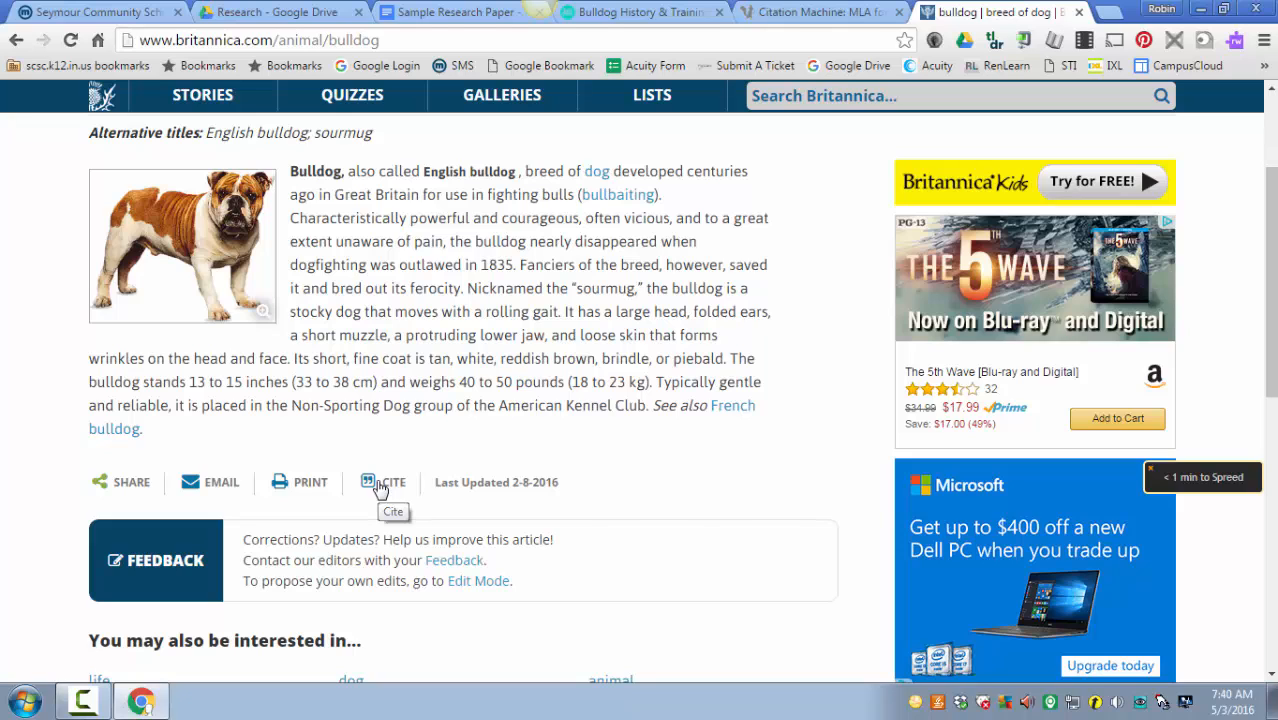
click(380, 485)
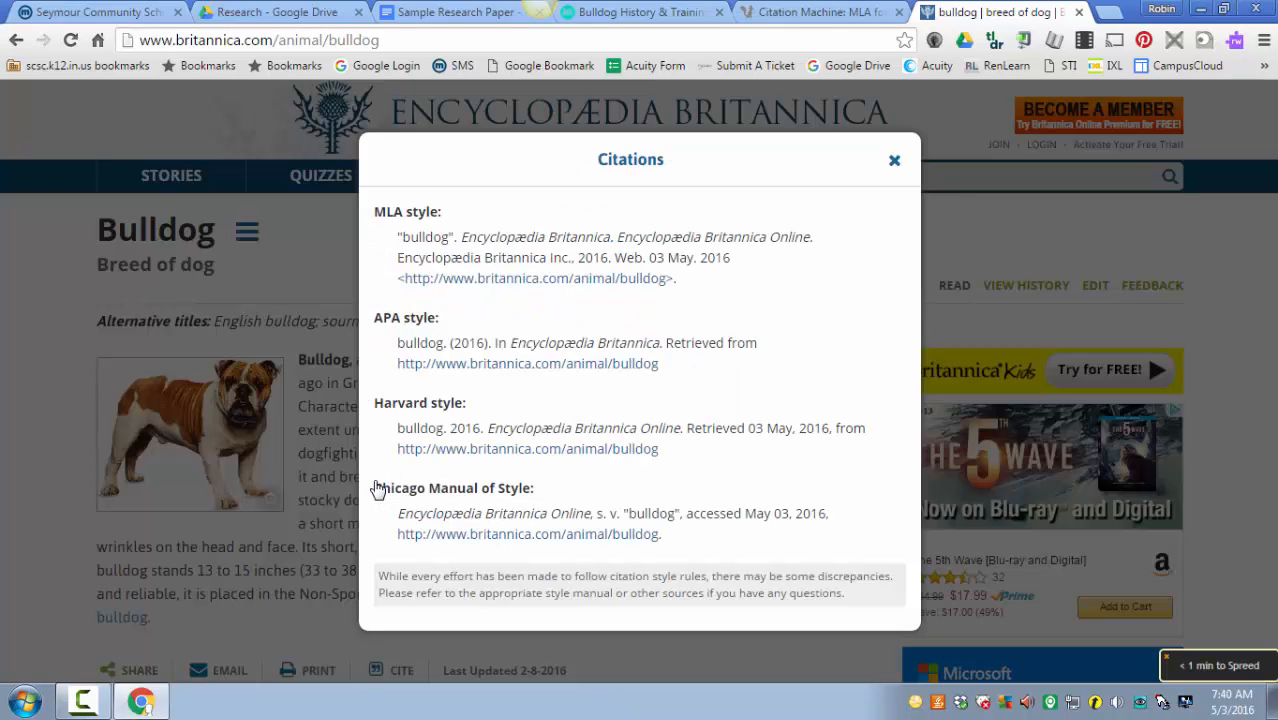
drag(398, 237, 676, 280)
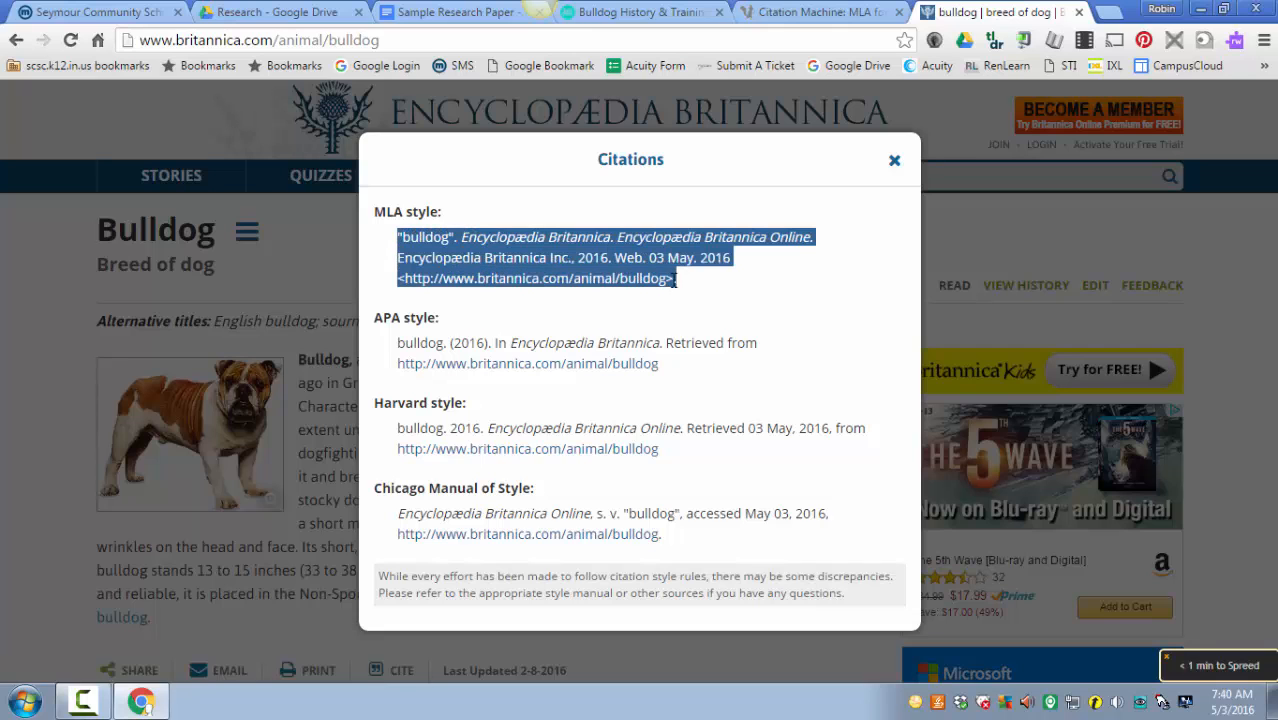
right_click(653, 279)
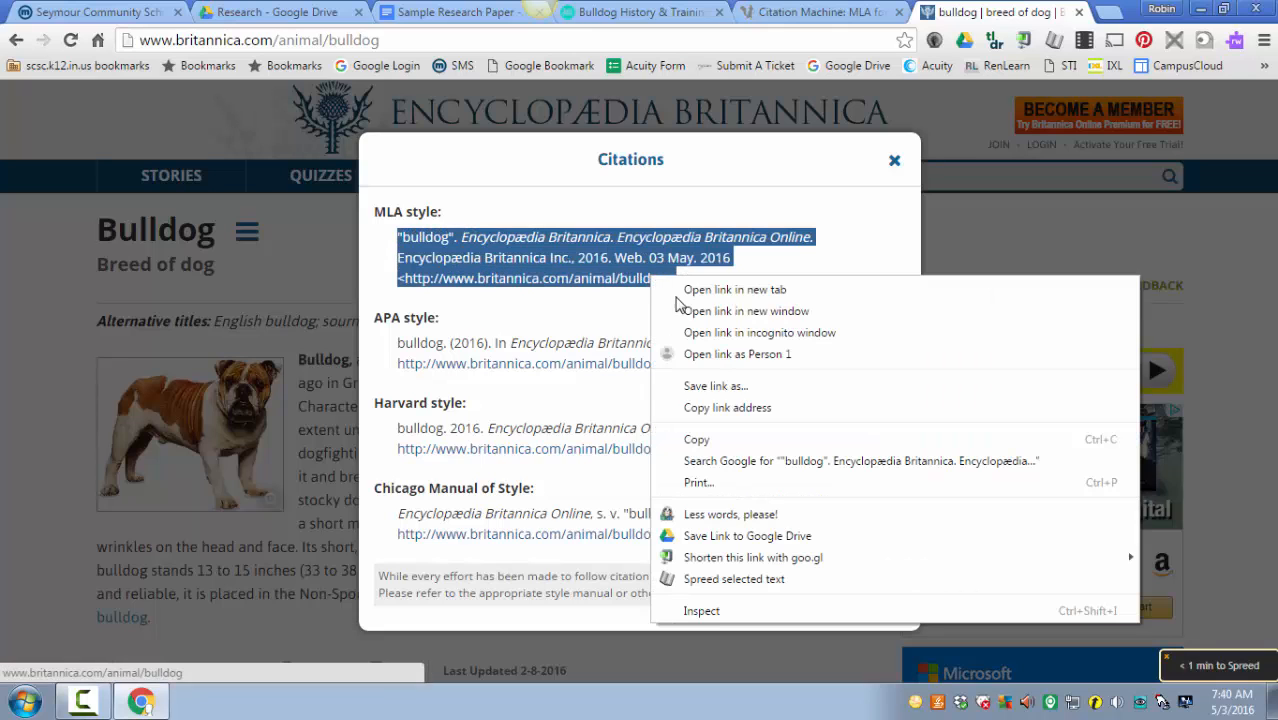
click(697, 440)
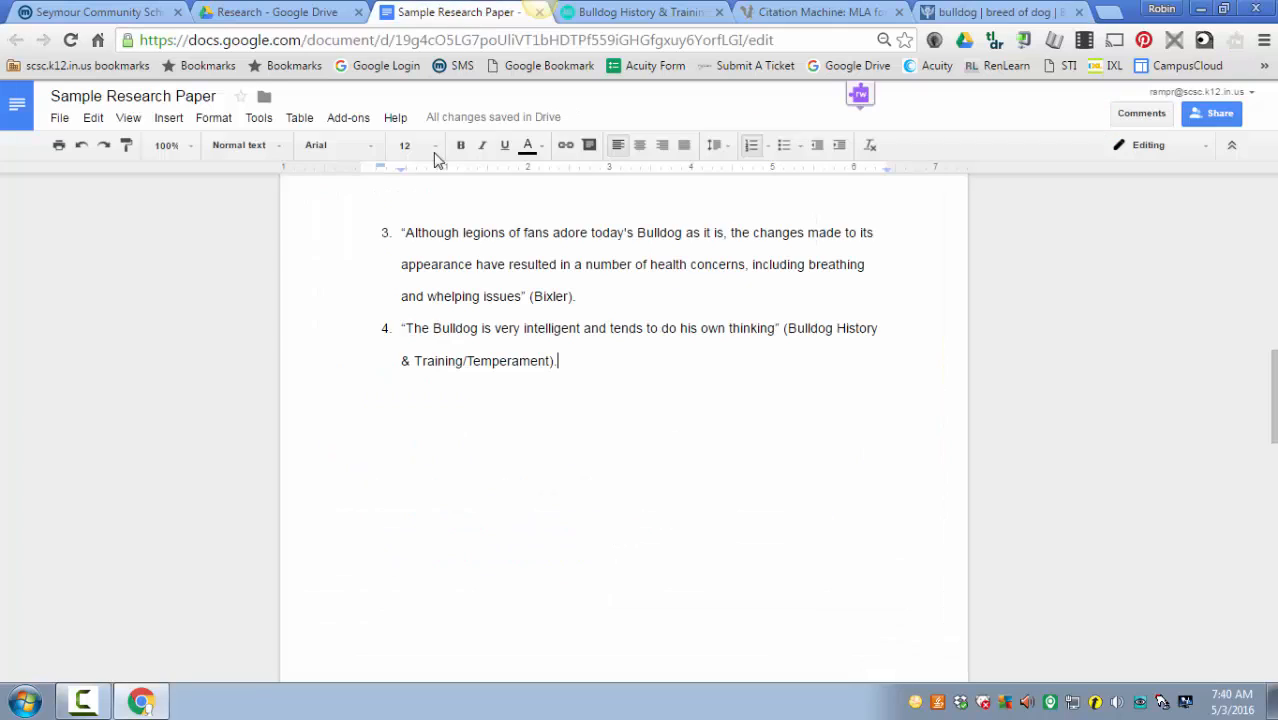
In the paper's Works Cited, paste the Britannica citation without formatting on a new line above "Bulldog History & Training/Temperament" and capitalize its title as "Bulldog"
click(451, 13)
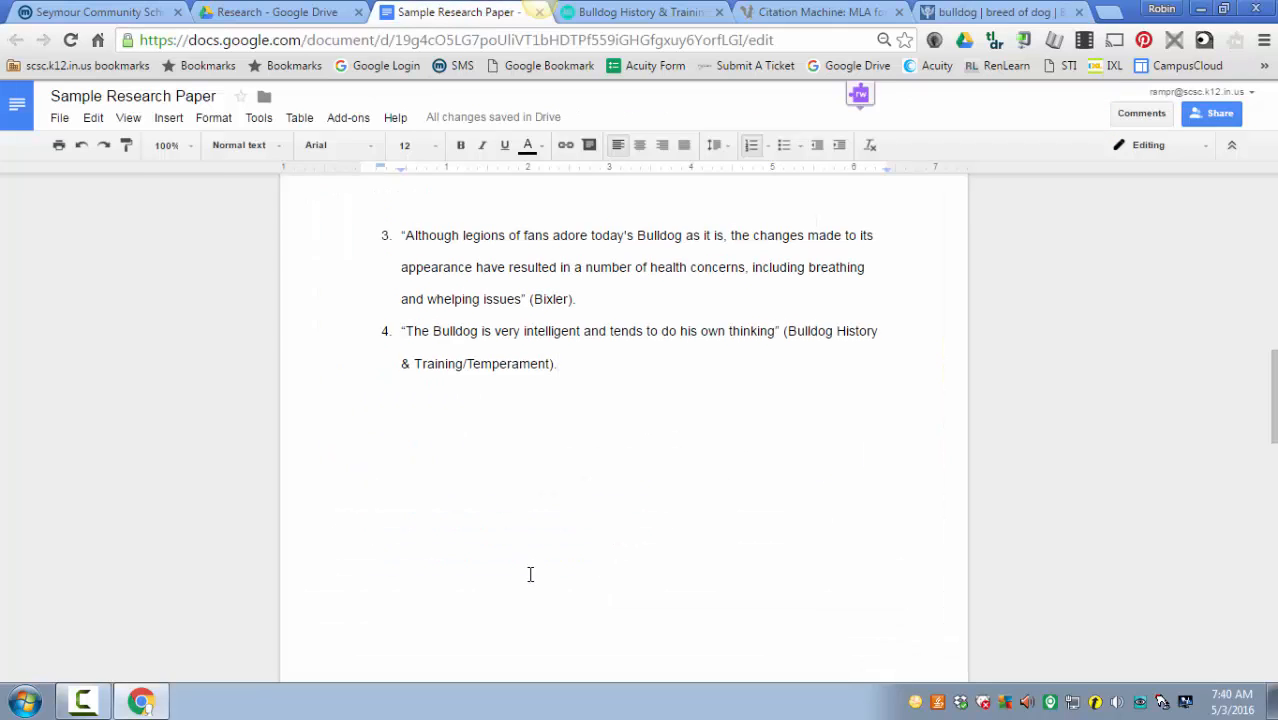
scroll(530, 574, up, 1)
scroll(525, 578, down, 10)
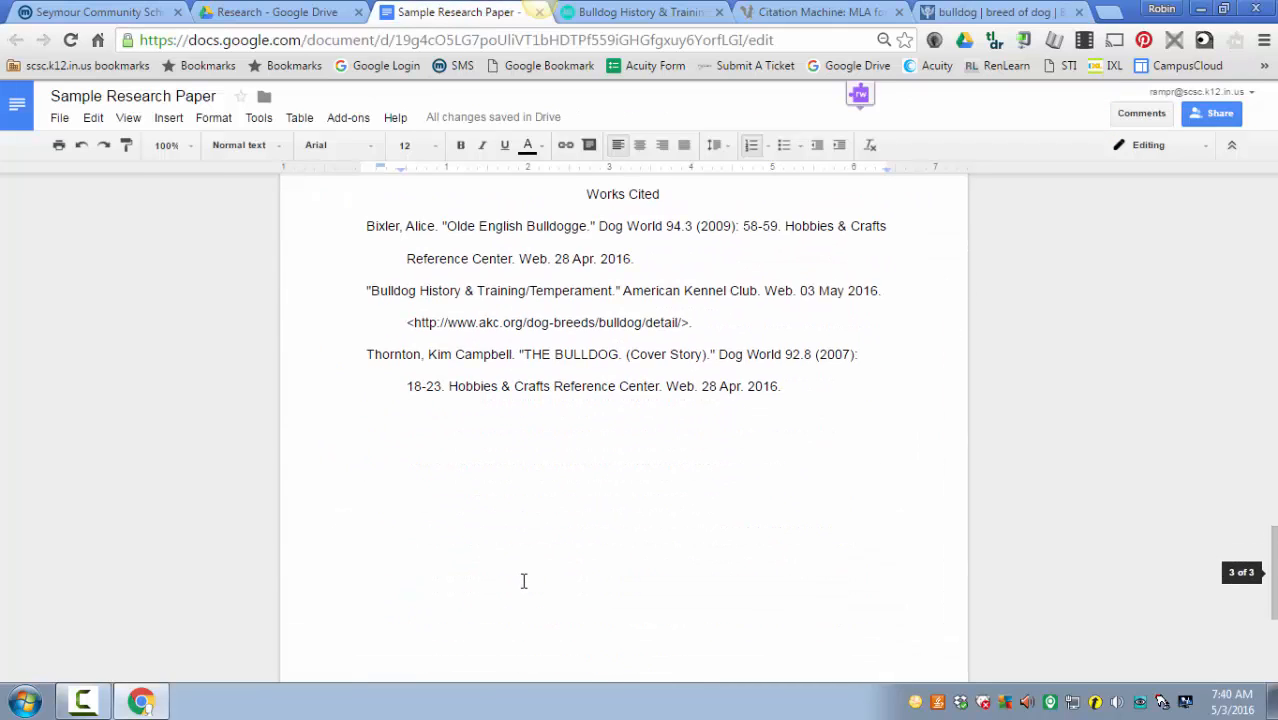
scroll(500, 560, up, 1)
click(357, 384)
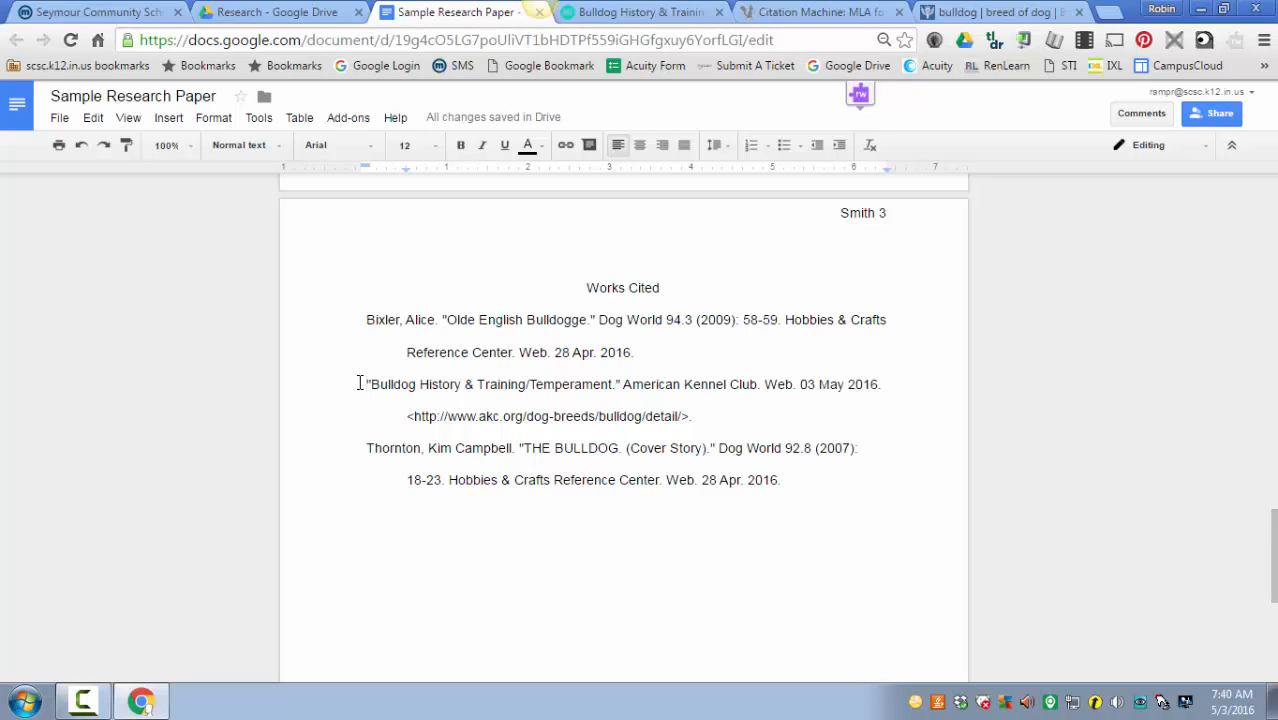
key(Return)
right_click(363, 384)
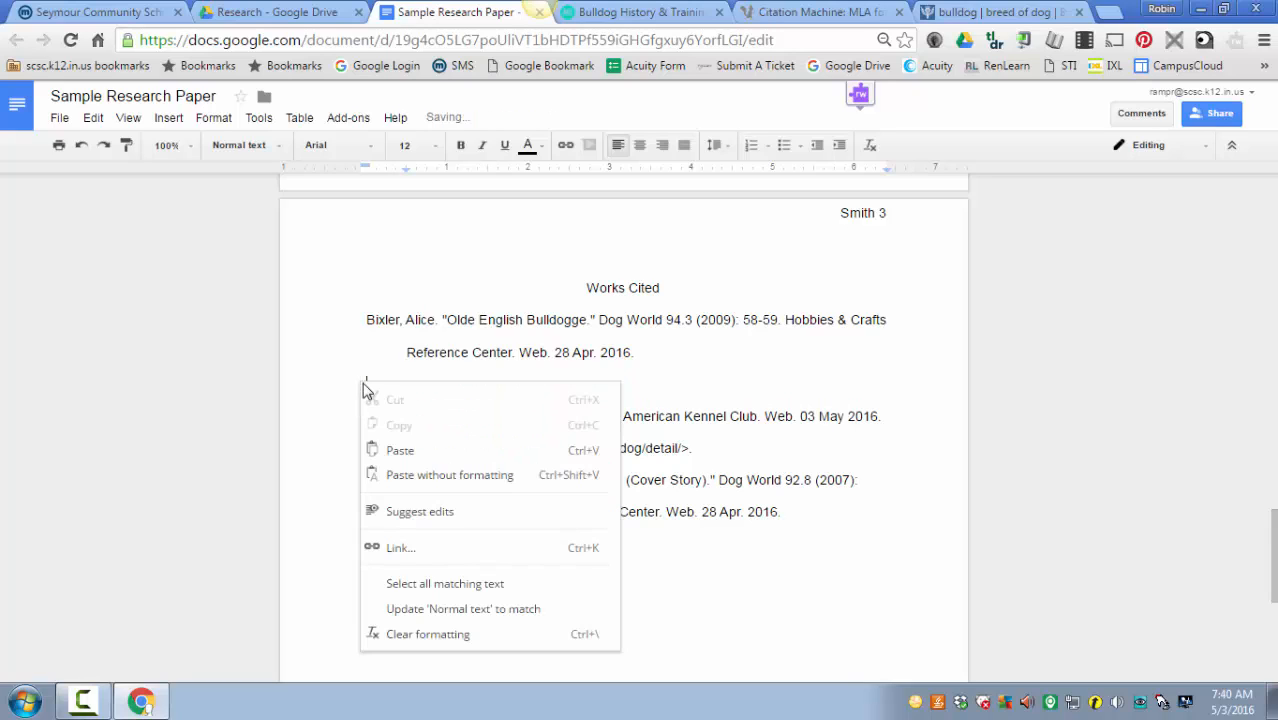
click(447, 476)
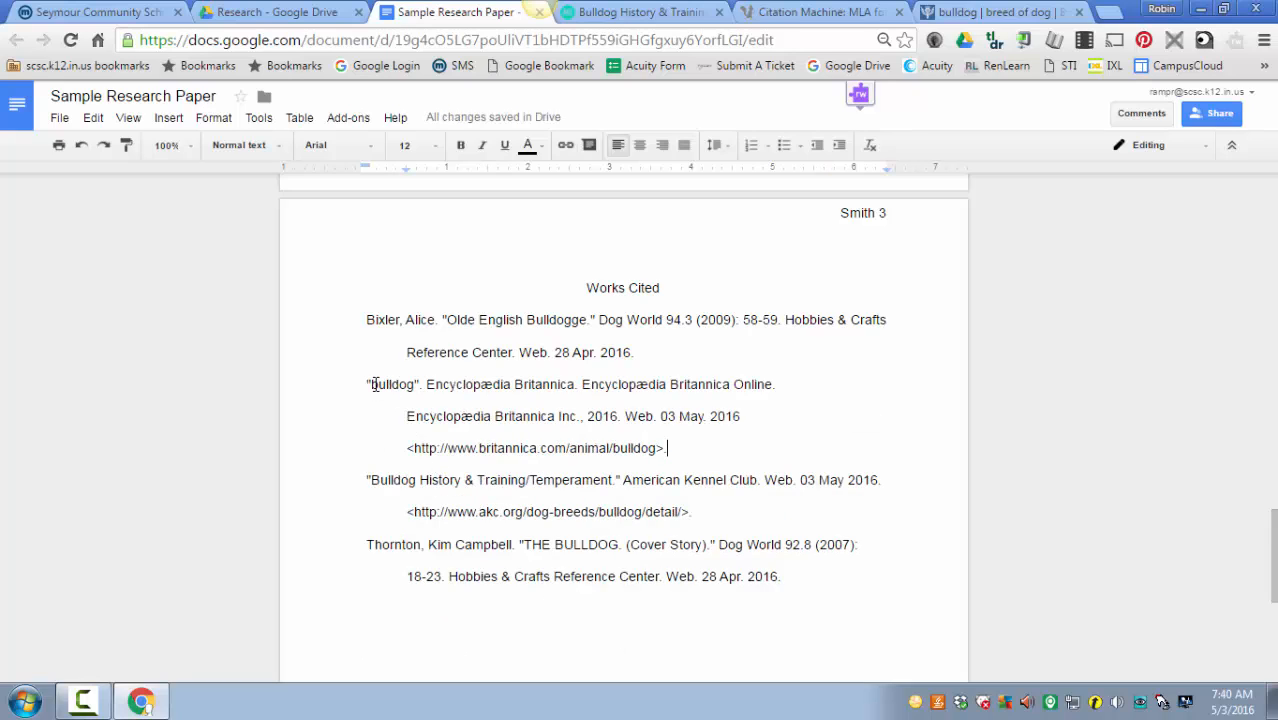
drag(367, 384, 381, 384)
text(bB)
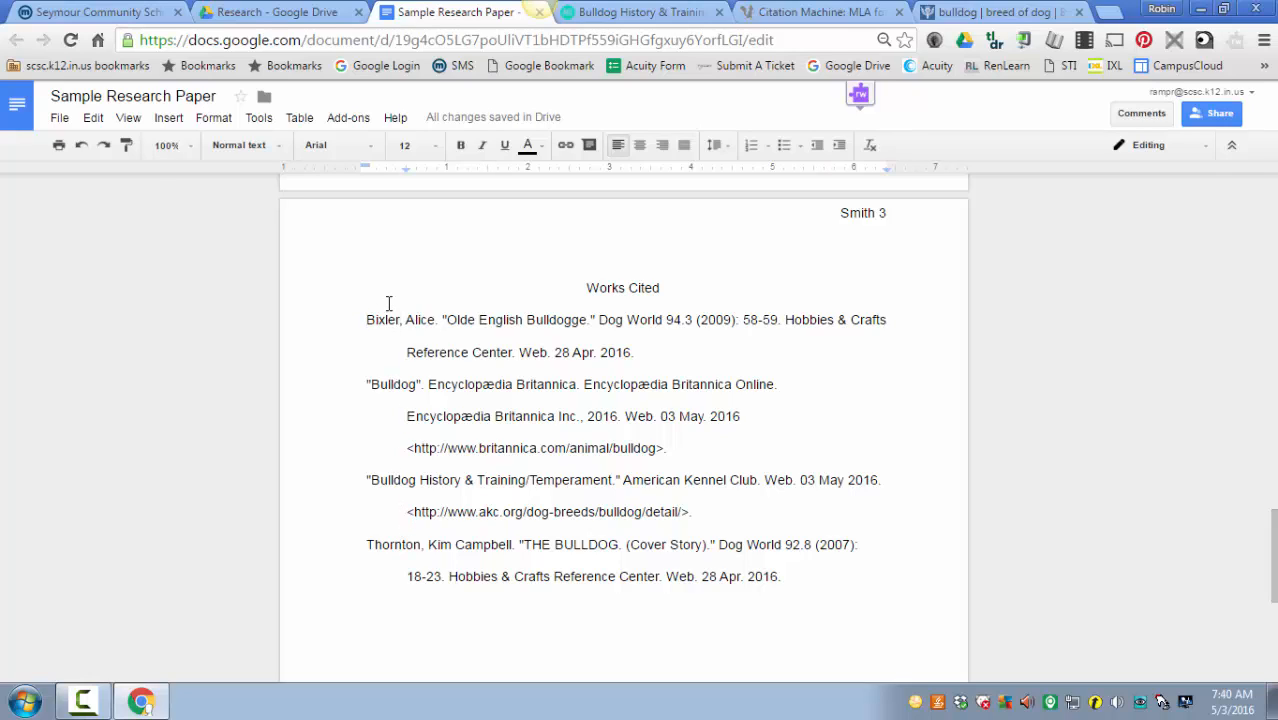
Select all Works Cited entries and remove their hanging indent so every line starts at the page's margin
drag(360, 318, 790, 594)
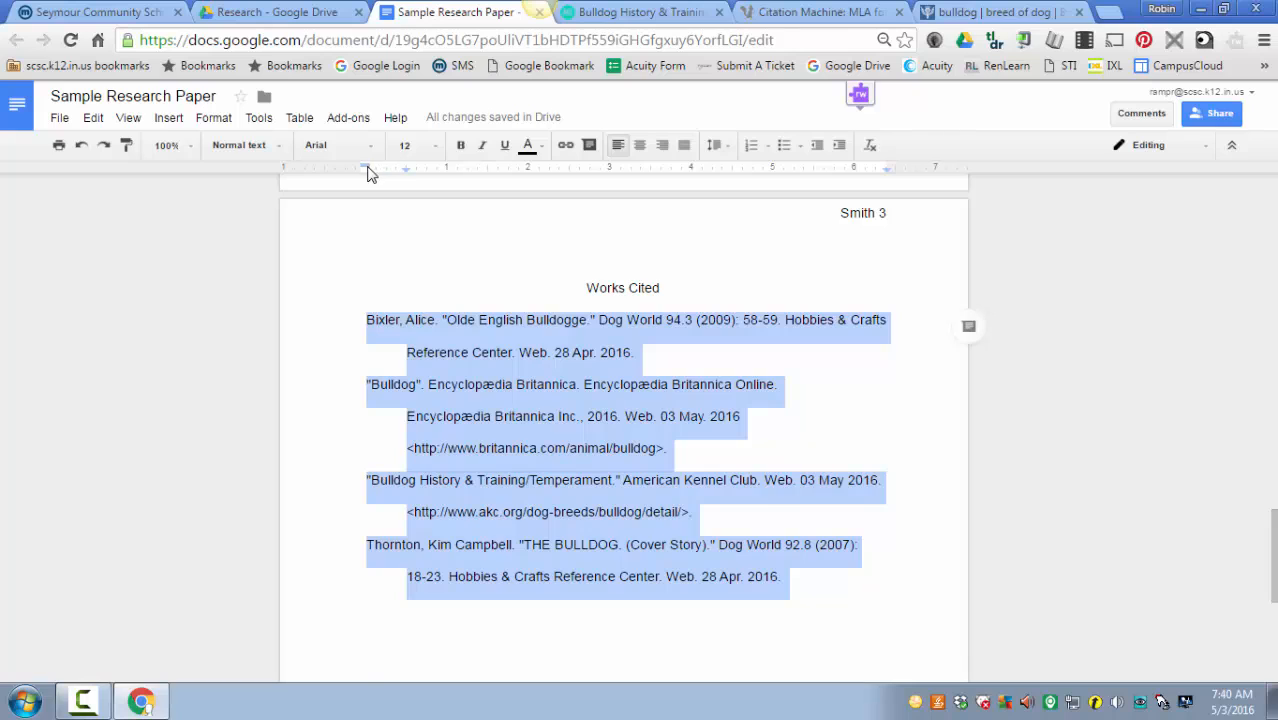
mouse_move(366, 168)
mouse_down()
mouse_move(408, 168)
mouse_move(365, 170)
mouse_up()
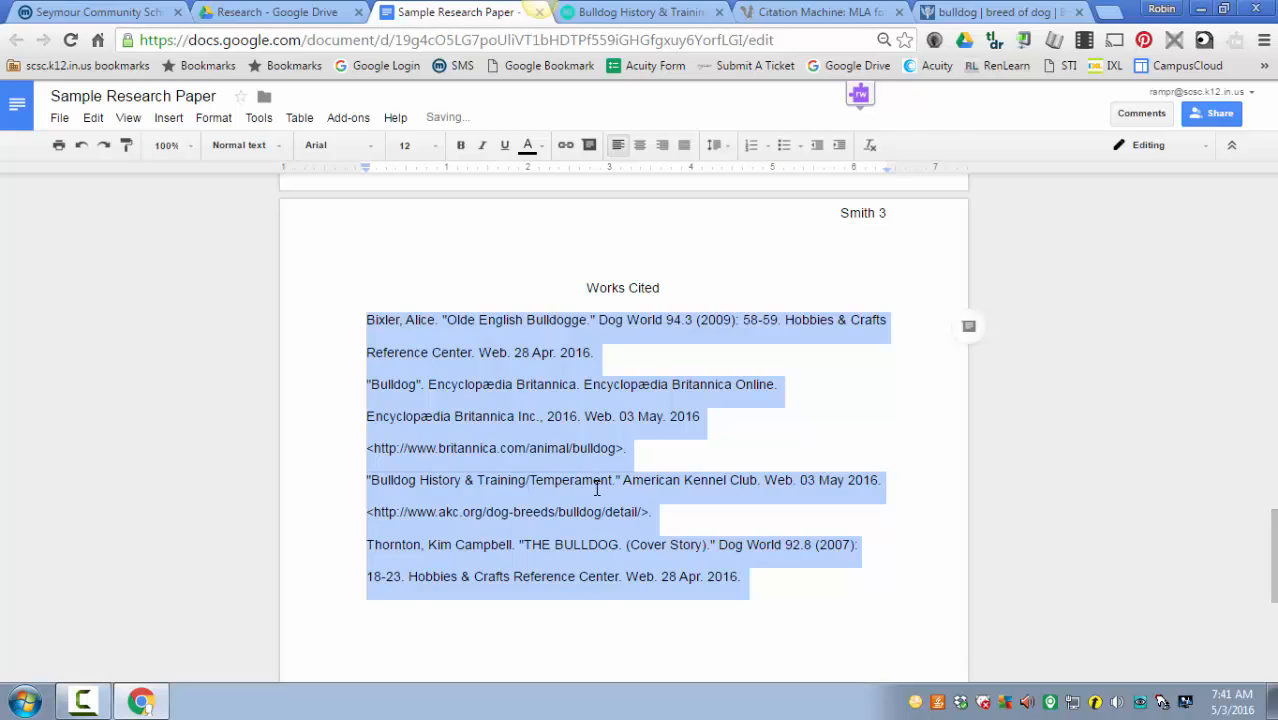
click(835, 211)
drag(840, 212, 900, 213)
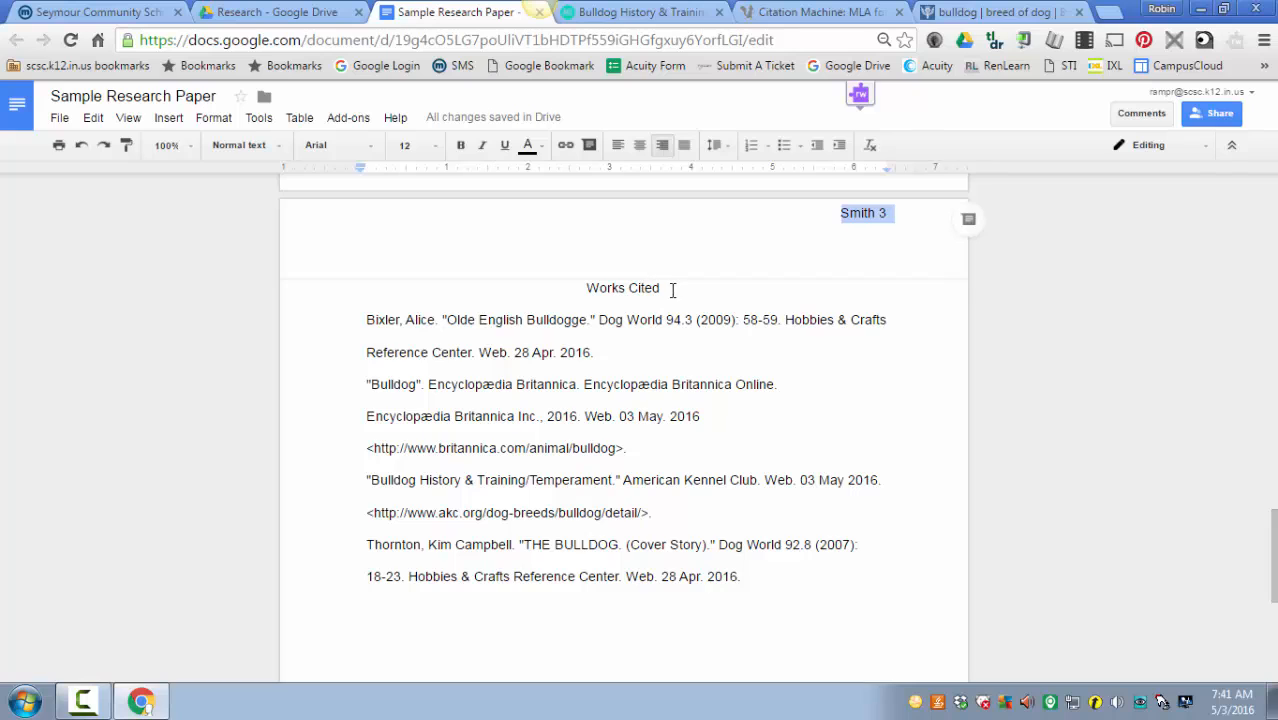
drag(668, 289, 585, 289)
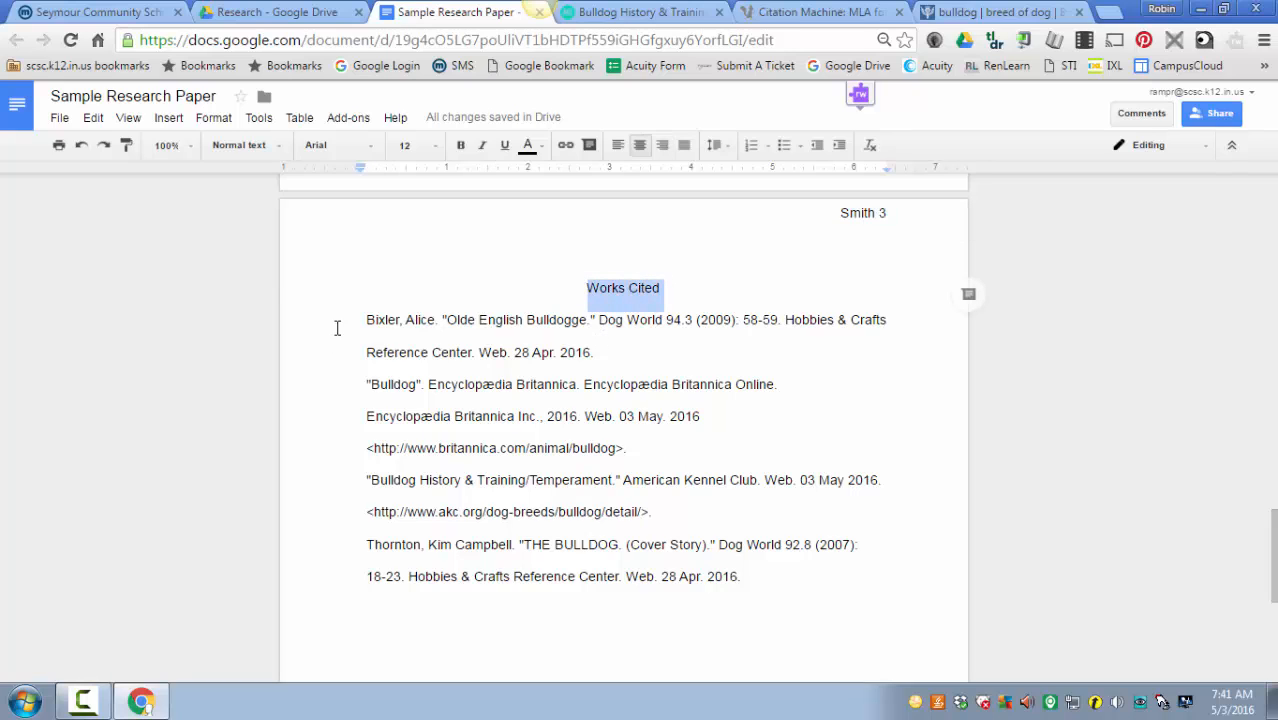
drag(366, 320, 764, 627)
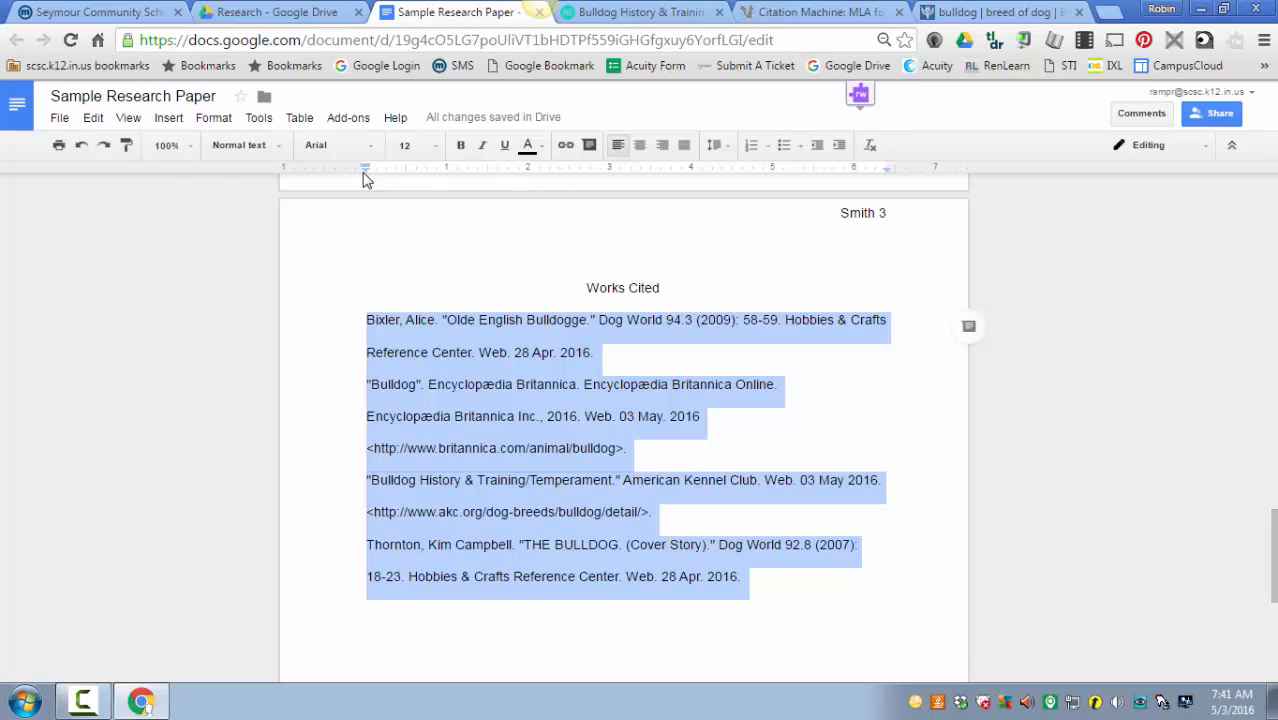
click(128, 118)
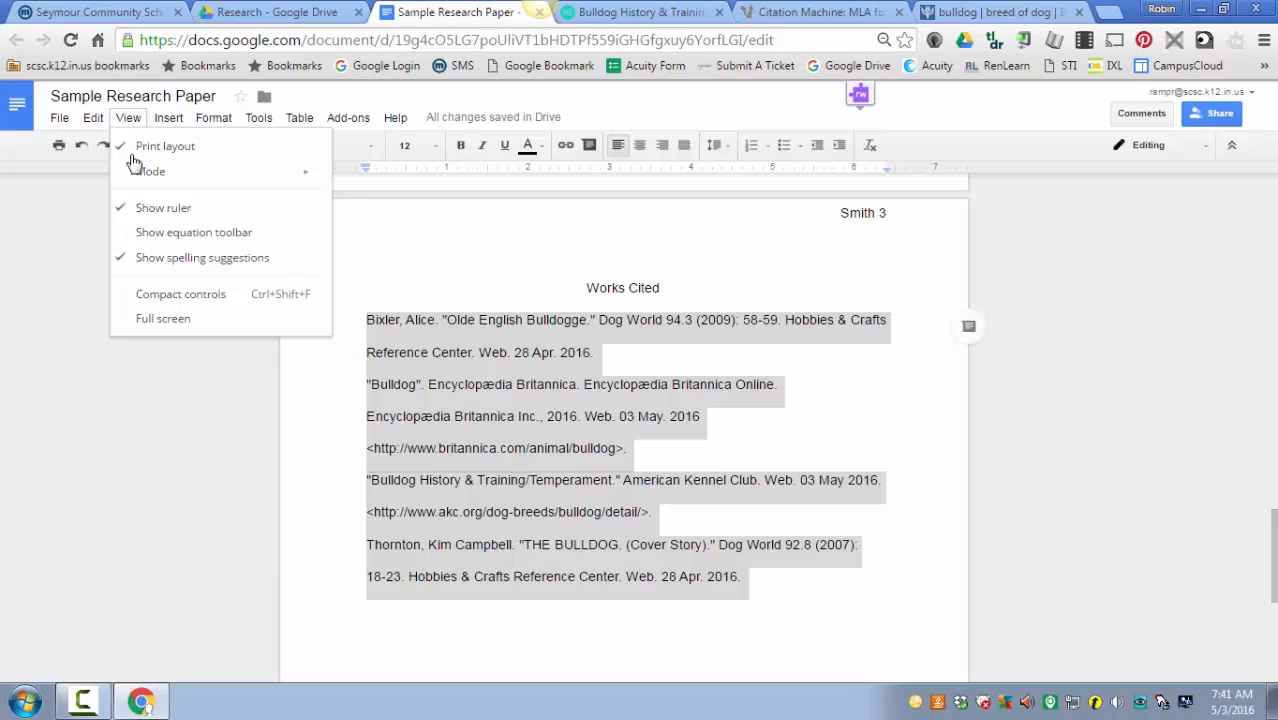
click(362, 283)
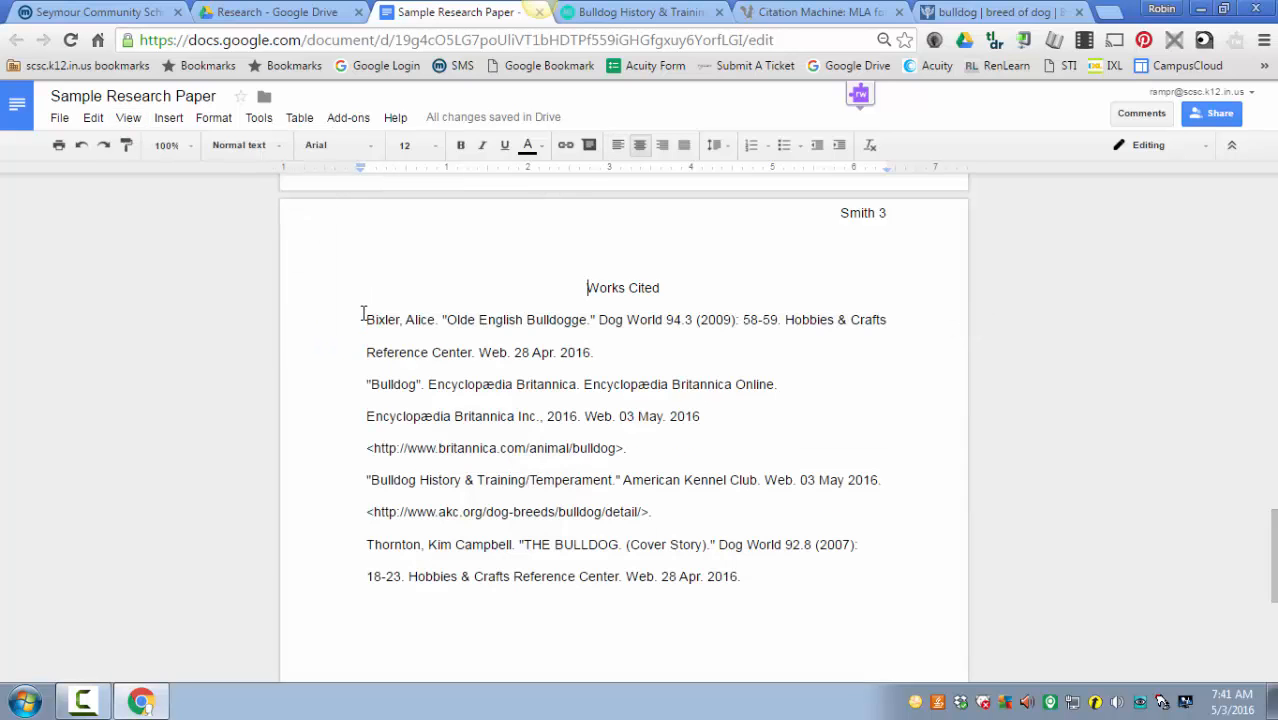
Select all the Works Cited entries and apply a 0.5-inch hanging indent to them
drag(363, 316, 741, 590)
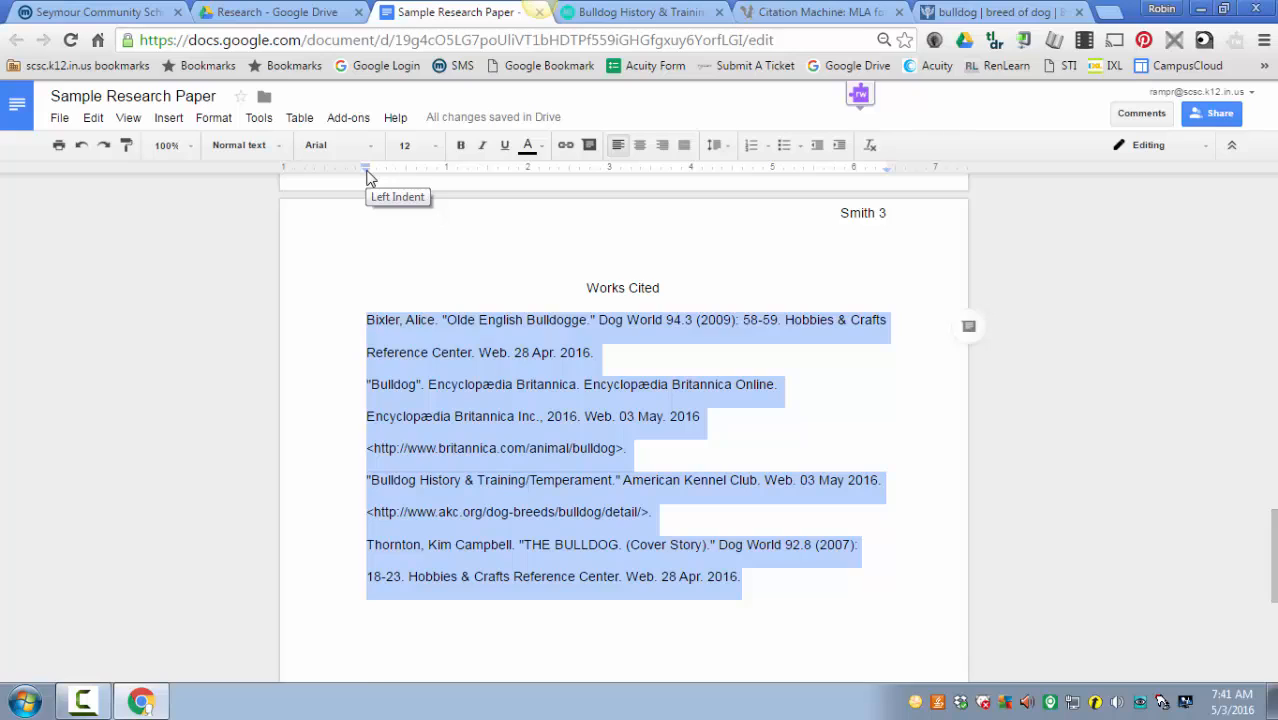
mouse_move(367, 177)
mouse_down()
mouse_move(406, 181)
mouse_move(407, 167)
mouse_move(366, 170)
mouse_up()
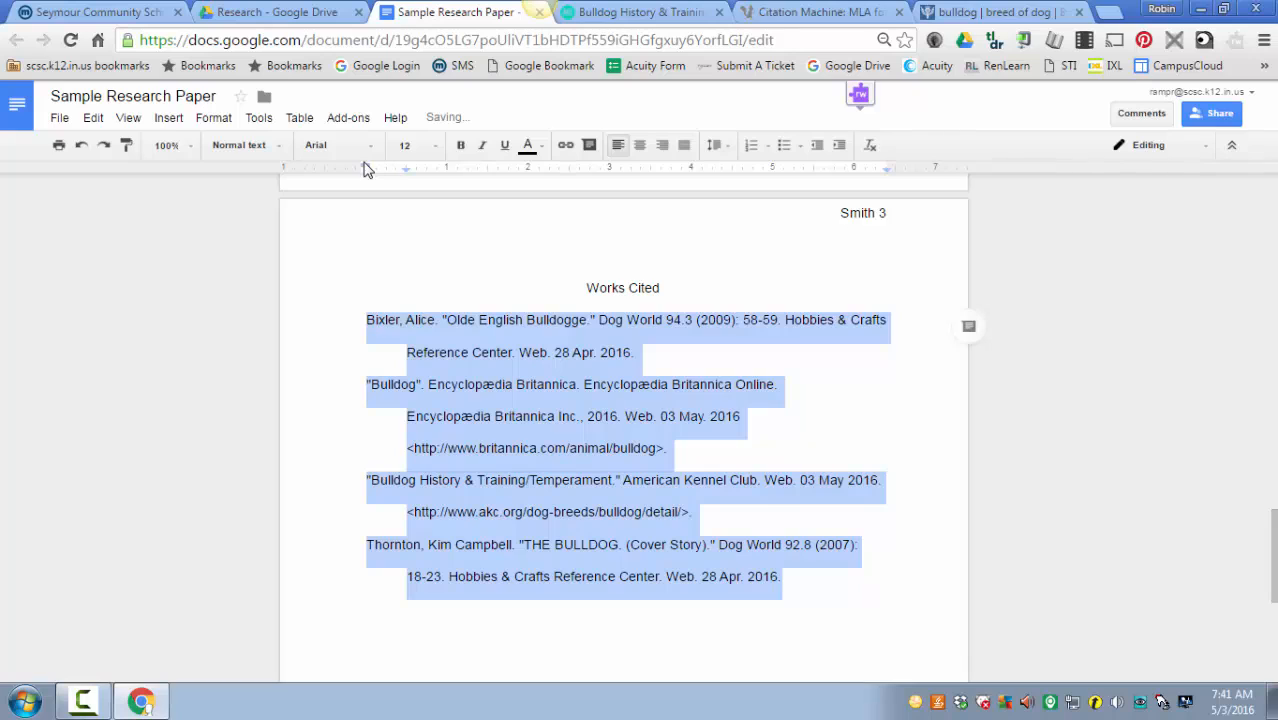
Try joining the Britannica entry's second line to its first, and put the line break back
click(401, 414)
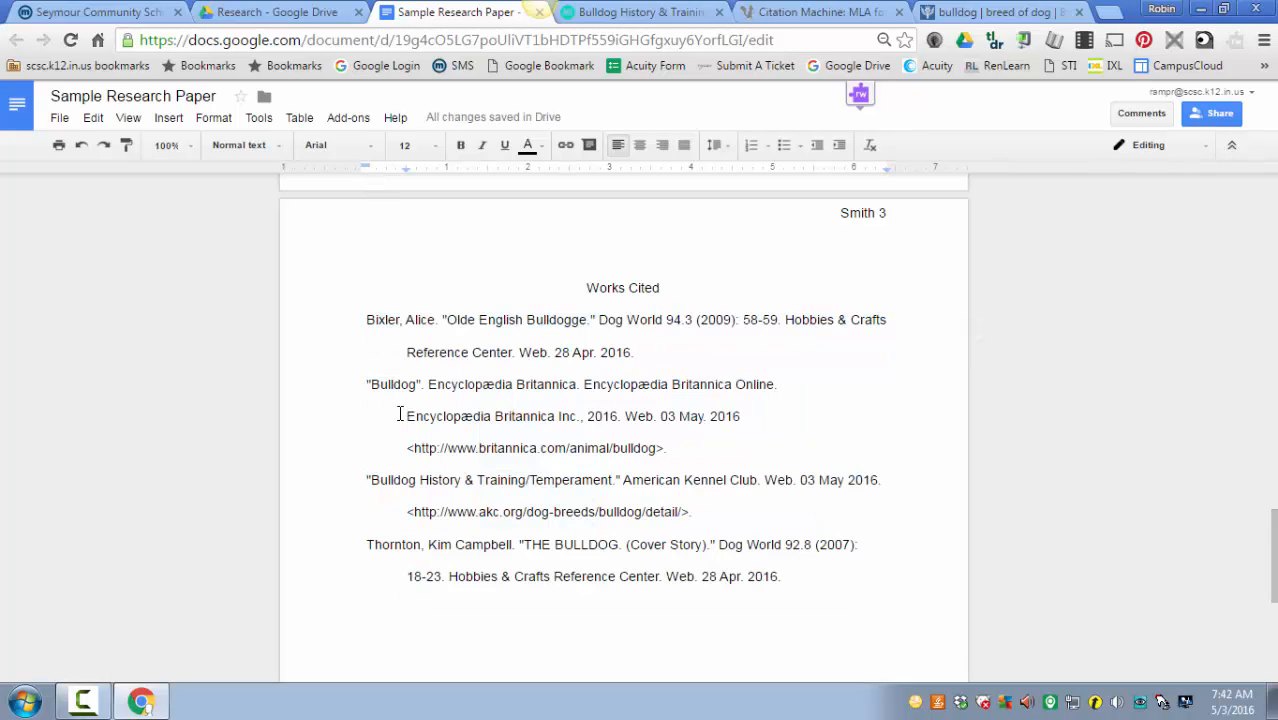
key(BackSpace)
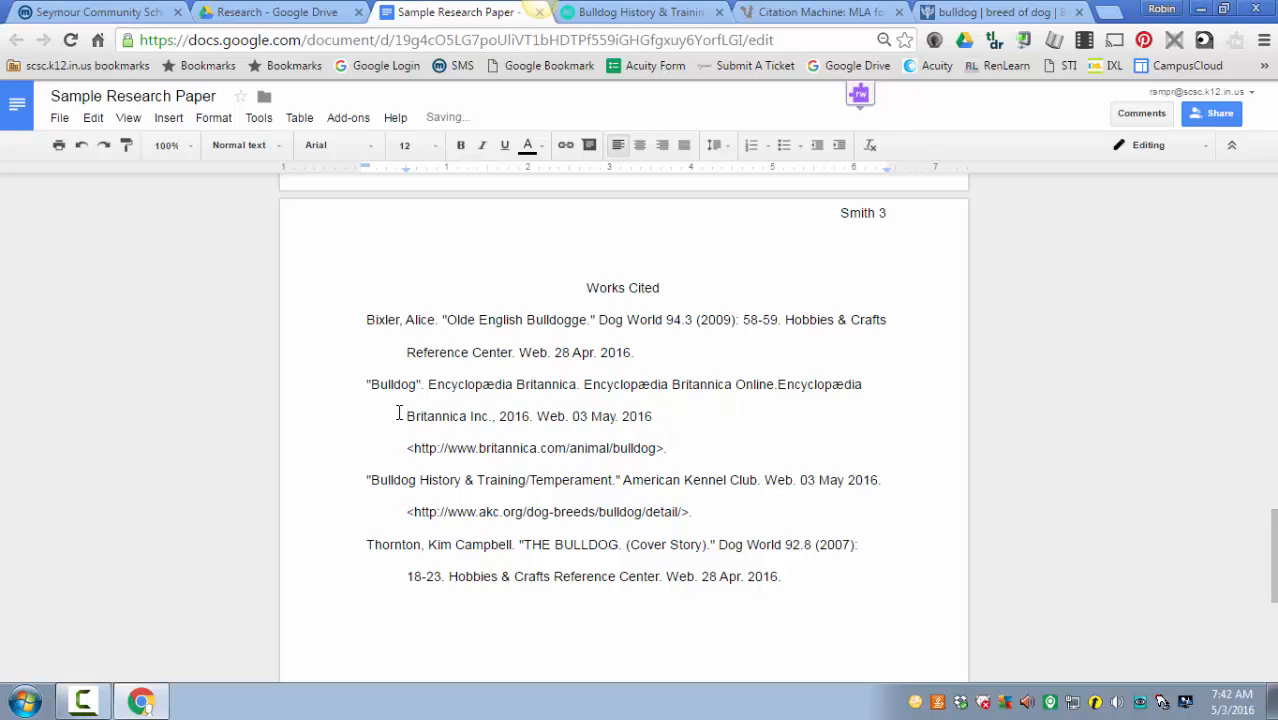
key(Return)
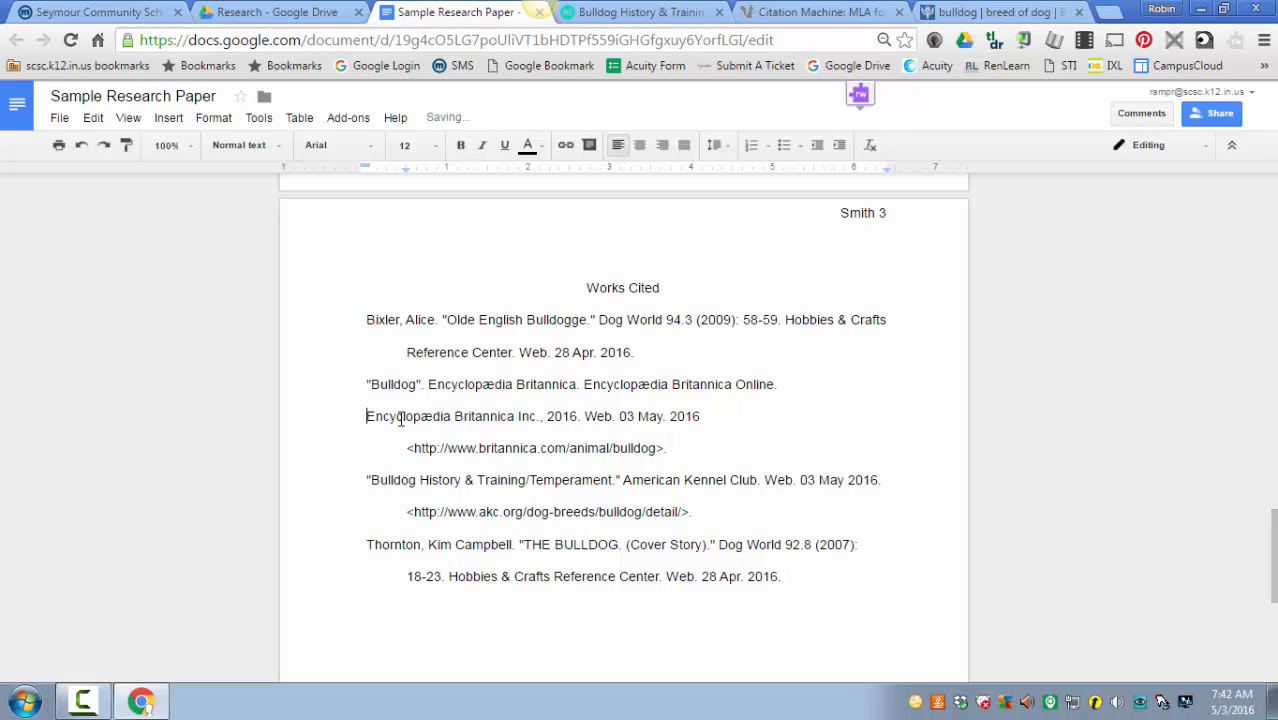
Try indenting the Britannica entry's second line with a tab, and undo the indent
drag(362, 379, 693, 448)
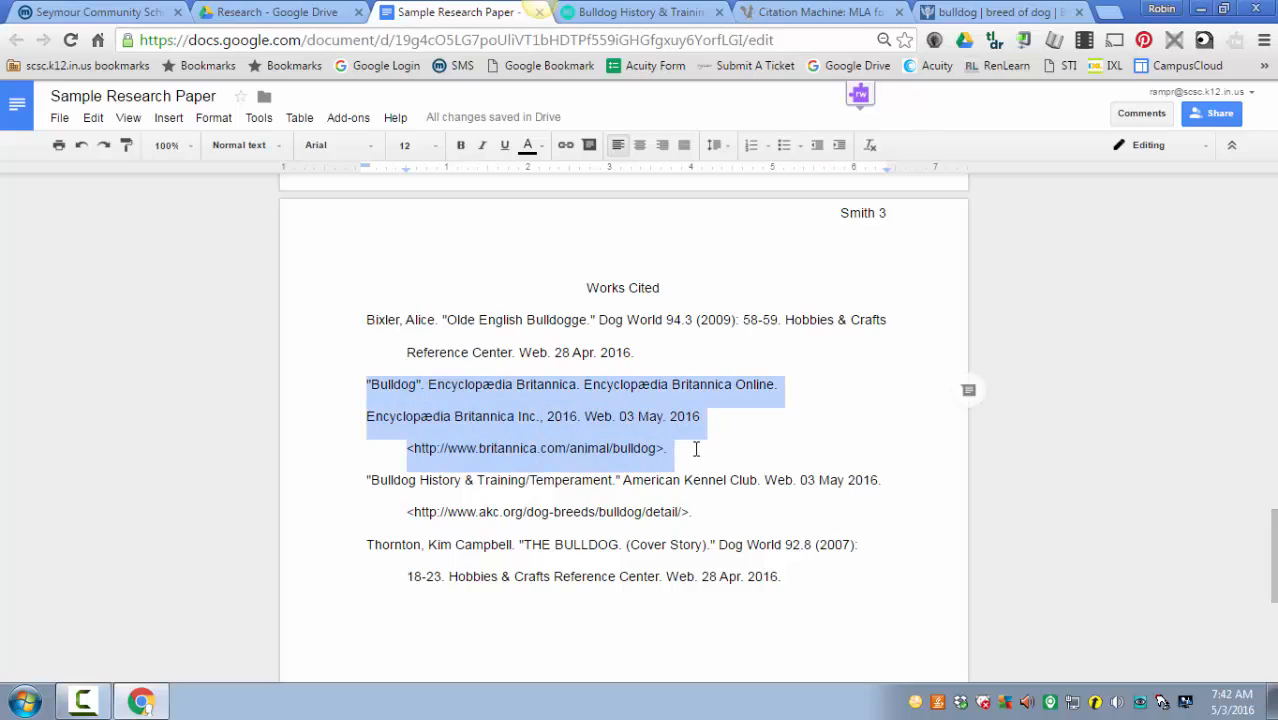
click(366, 418)
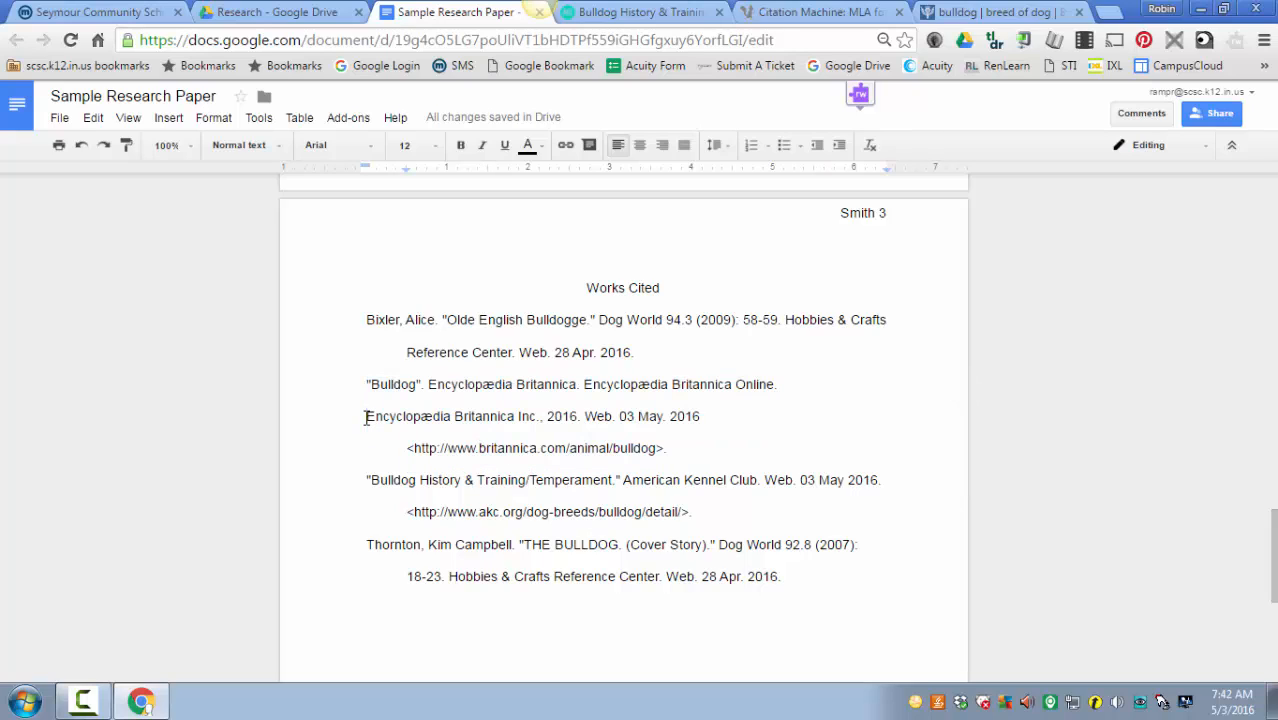
key(Tab)
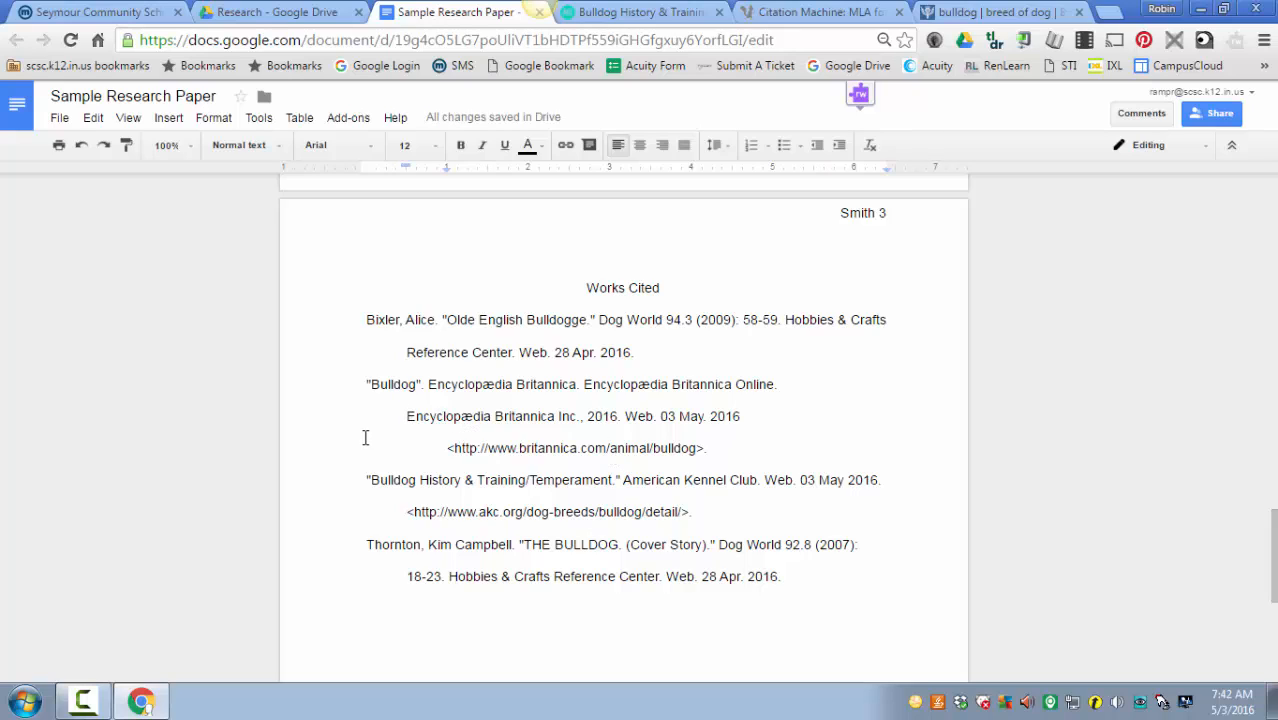
click(83, 146)
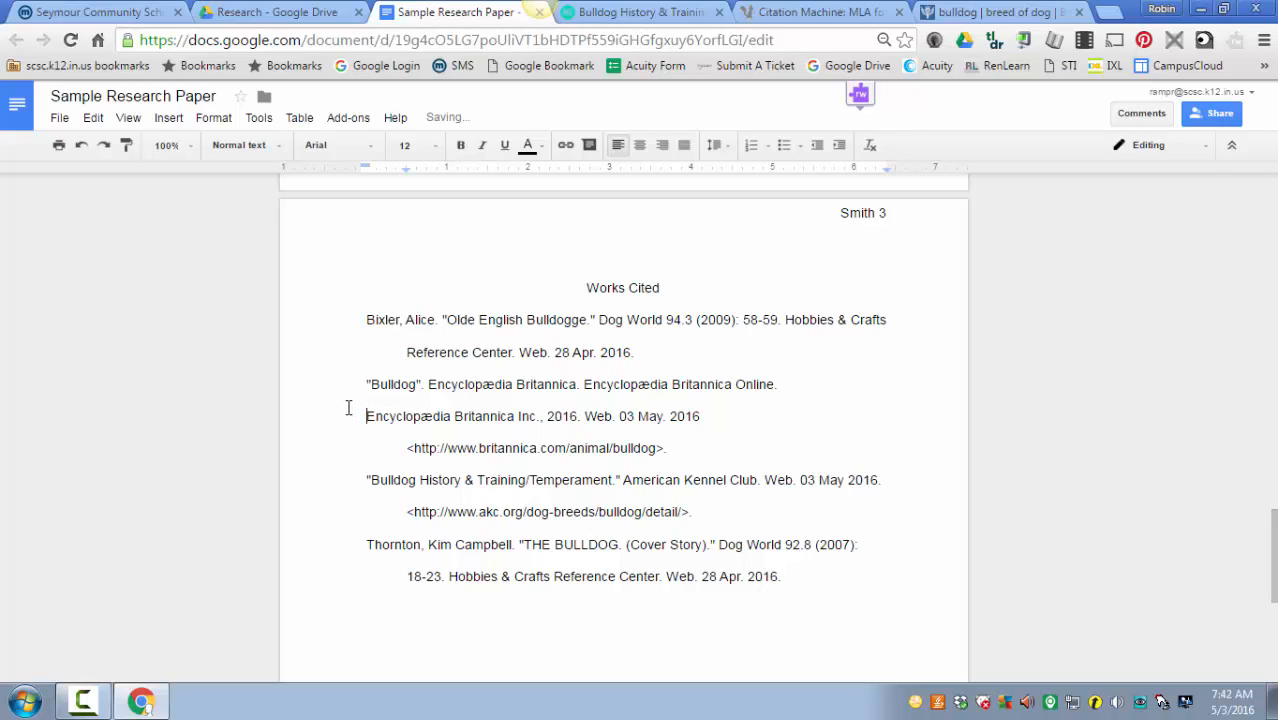
Remove the line break before "Encyclopædia Britannica Inc." in the "Bulldog" entry so the text follows "Encyclopædia Britannica Online."
key(BackSpace)
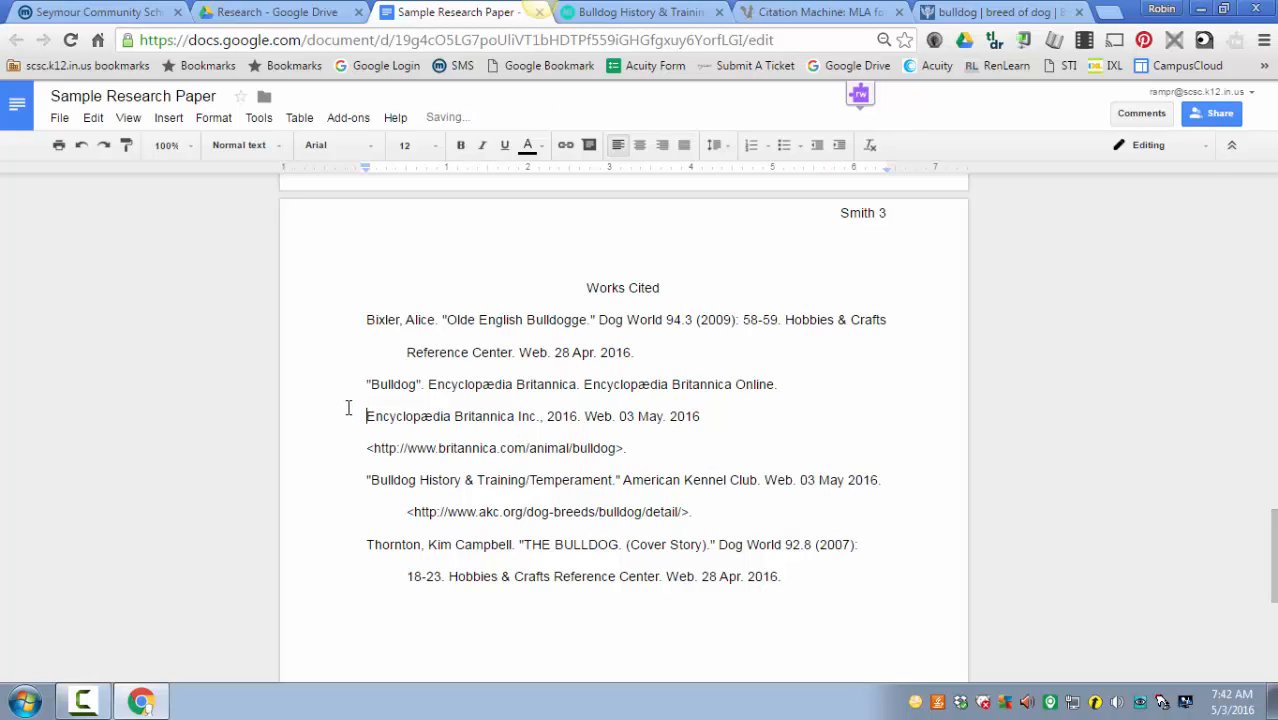
key(BackSpace)
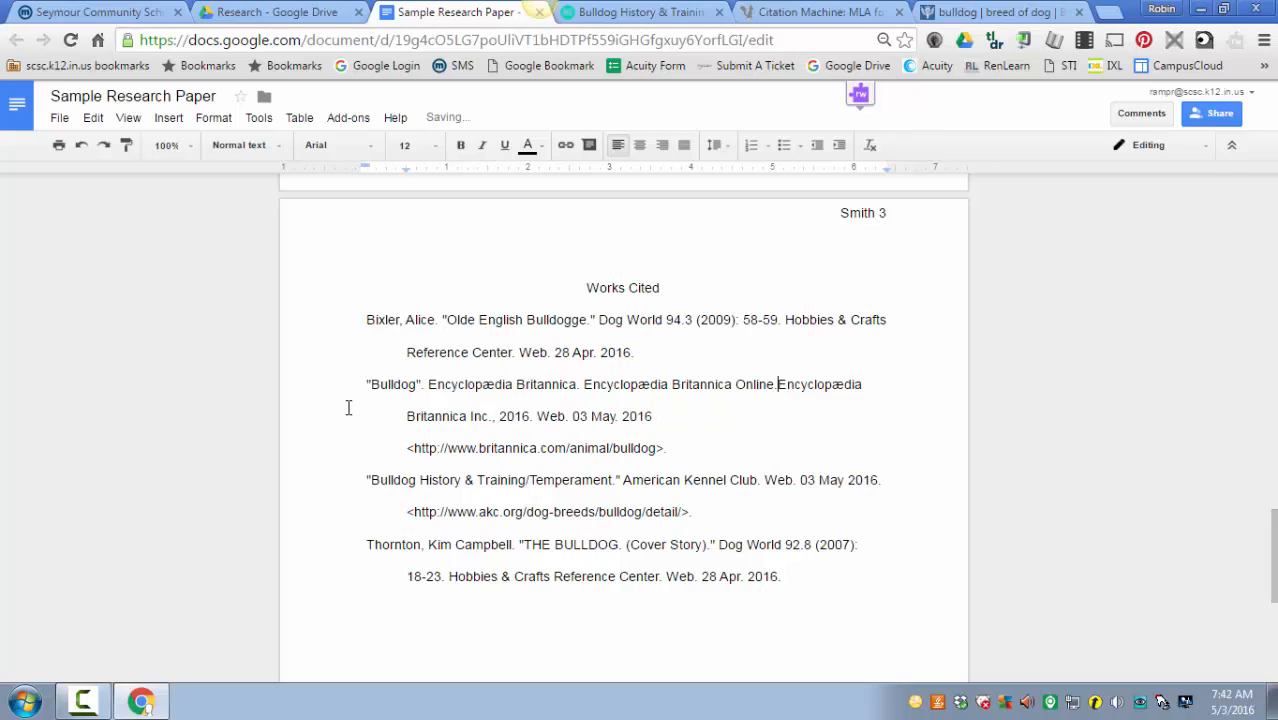